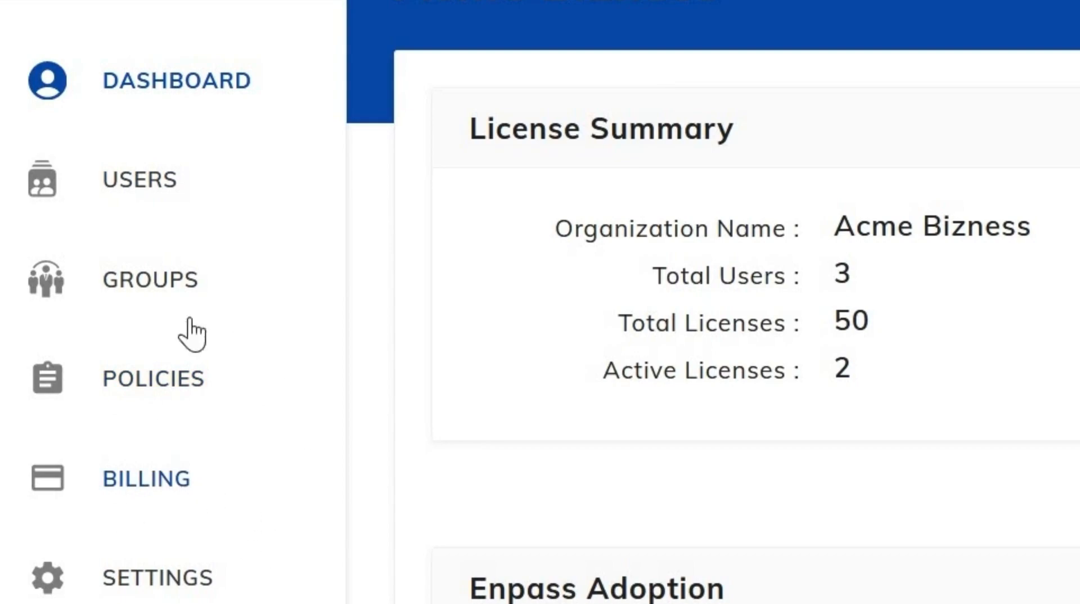
# Show the Users page listing the three Acme Bizness members and their active status
pyautogui.click(121, 191)
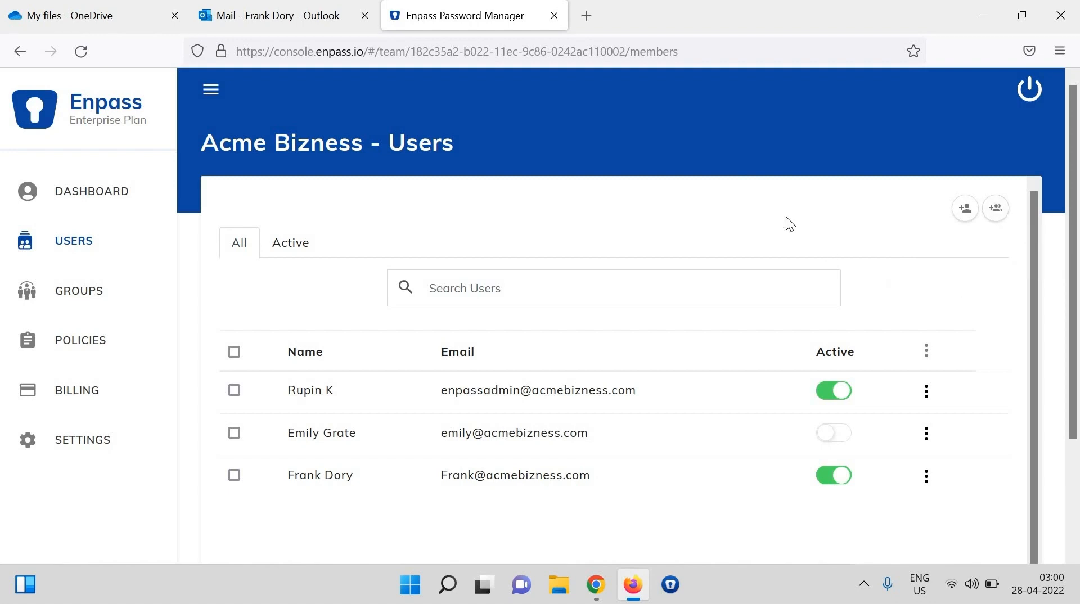
# Check the vault policies, then turn on the Active toggle for the second user
pyautogui.click(99, 343)
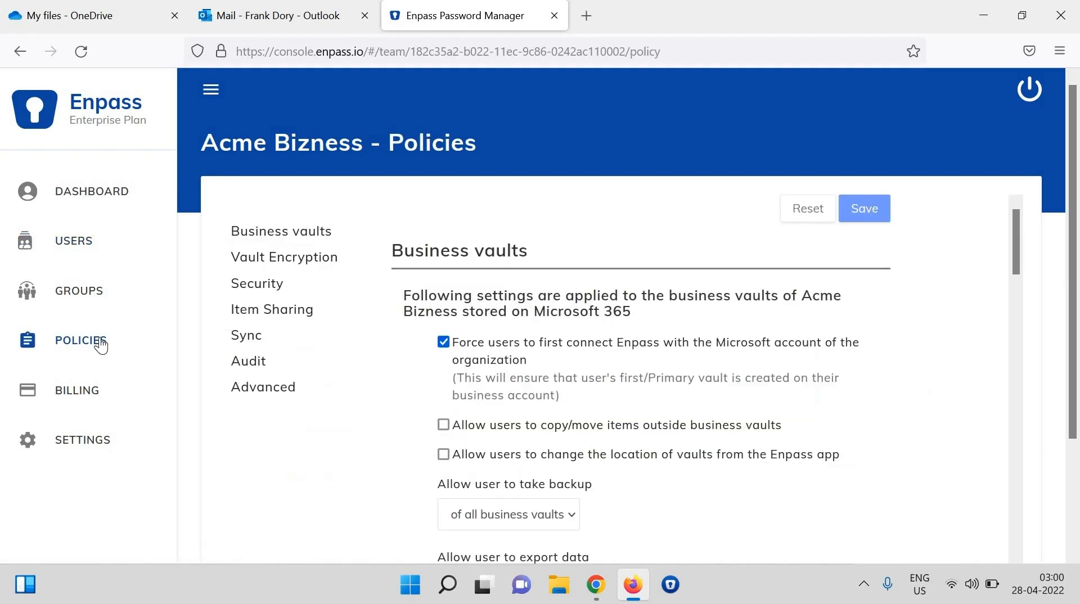
pyautogui.scroll(-5, 257, 267)
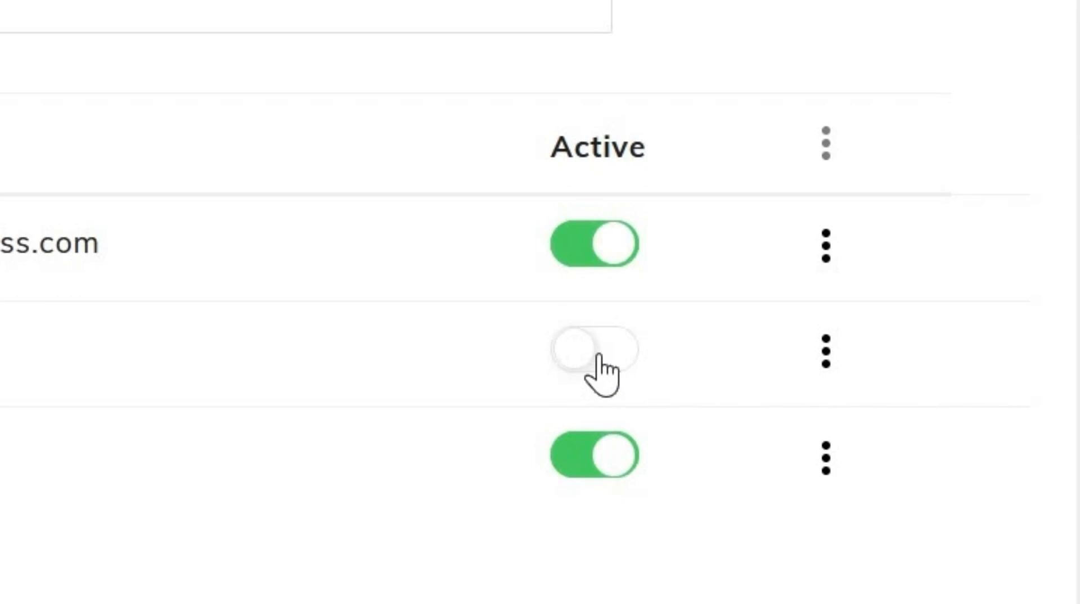
pyautogui.click(601, 373)
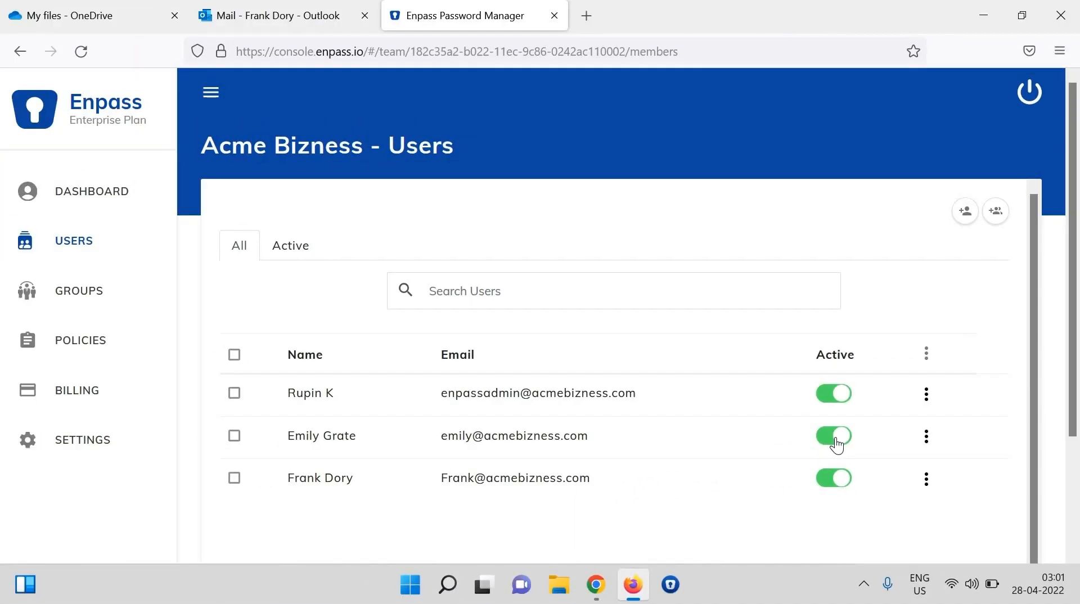
# Read the Enpass license email in Outlook, then launch the Enpass desktop app
pyautogui.click(597, 588)
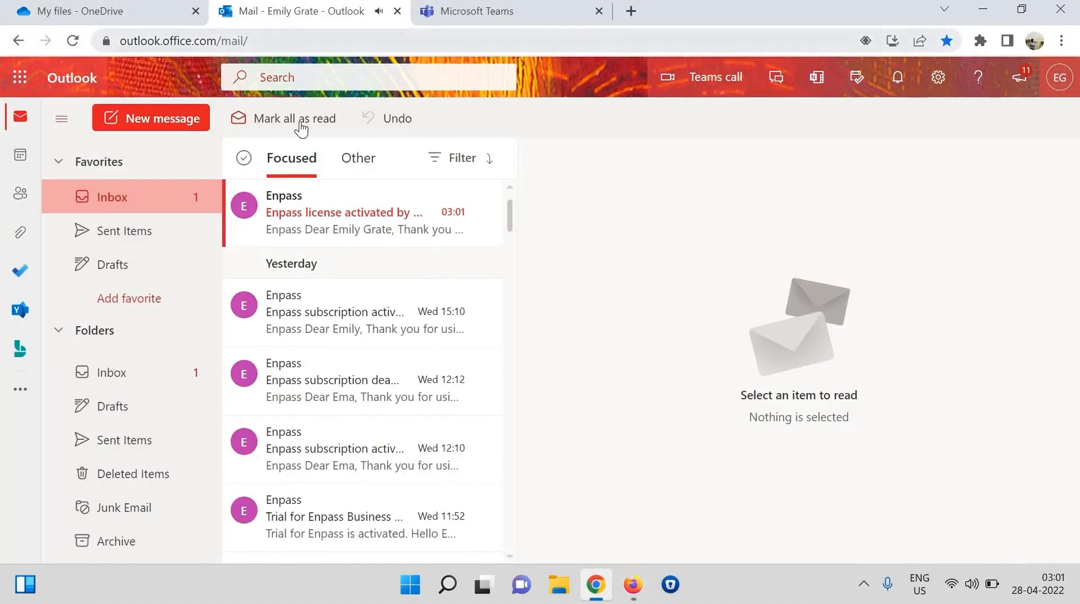
pyautogui.click(342, 235)
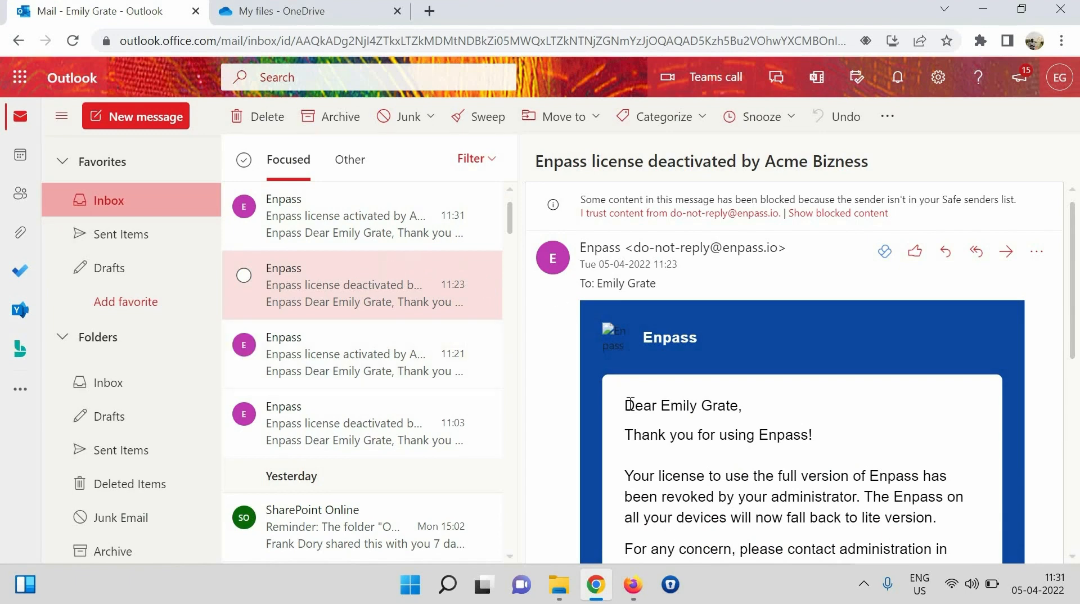
pyautogui.click(669, 588)
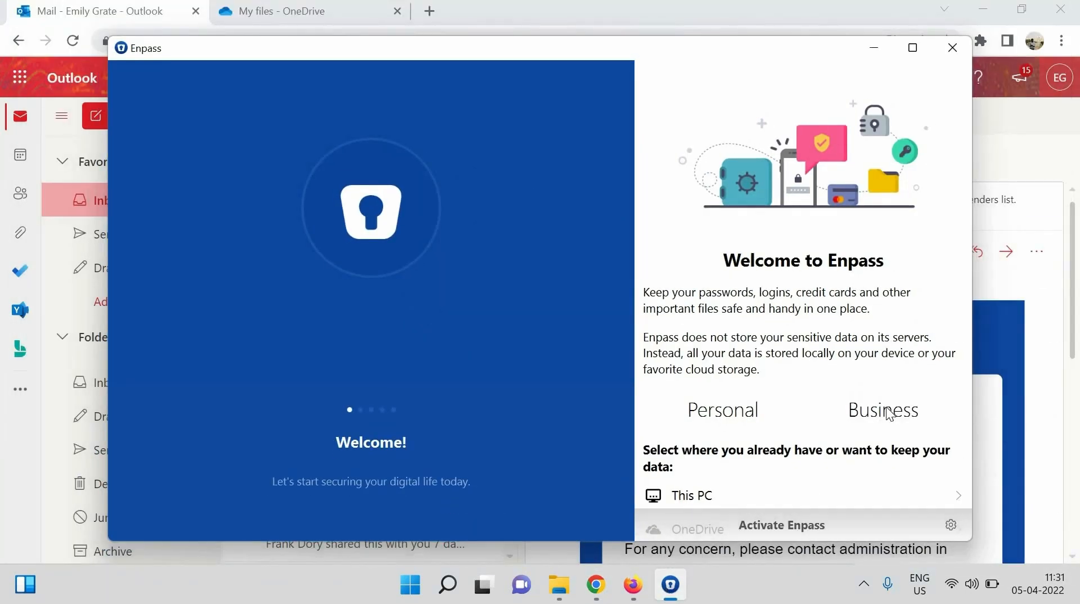
# Activate Enpass Business with the work e-mail and its pasted verification code, then dismiss the success message
pyautogui.click(888, 412)
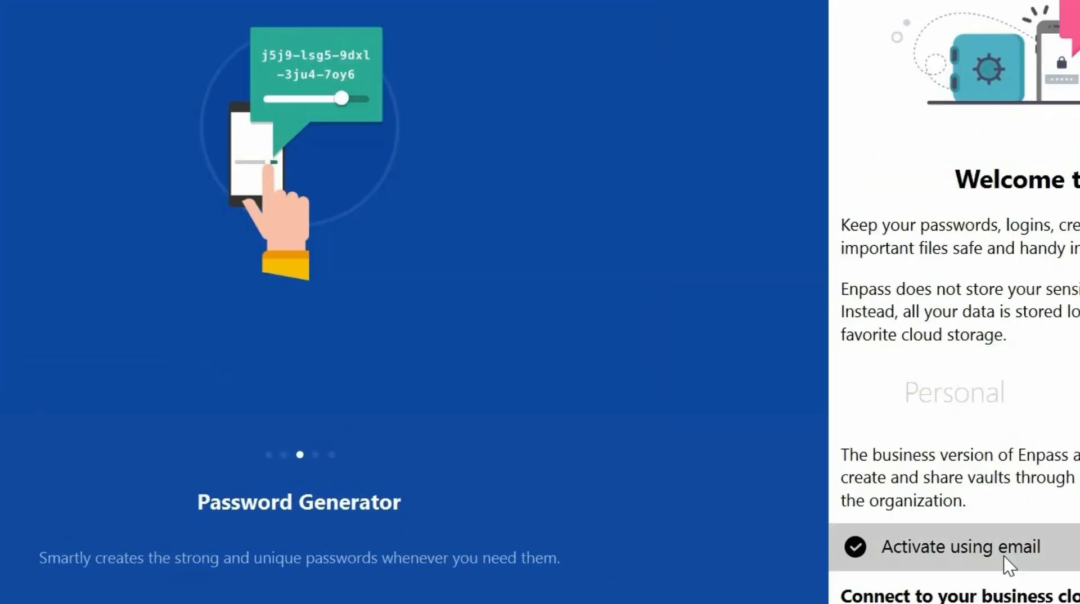
pyautogui.click(708, 519)
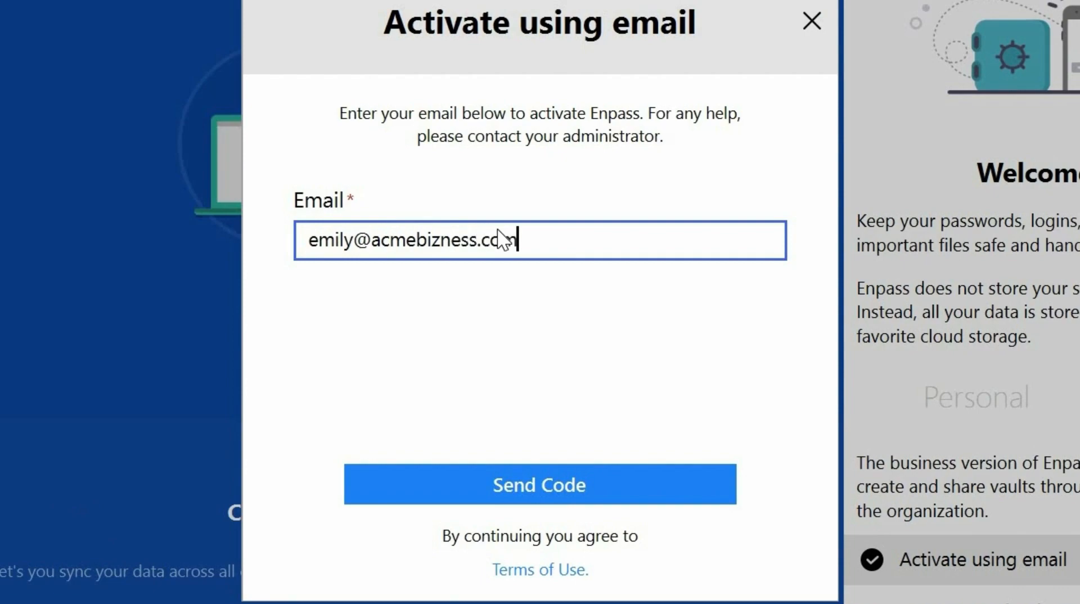
pyautogui.click(572, 482)
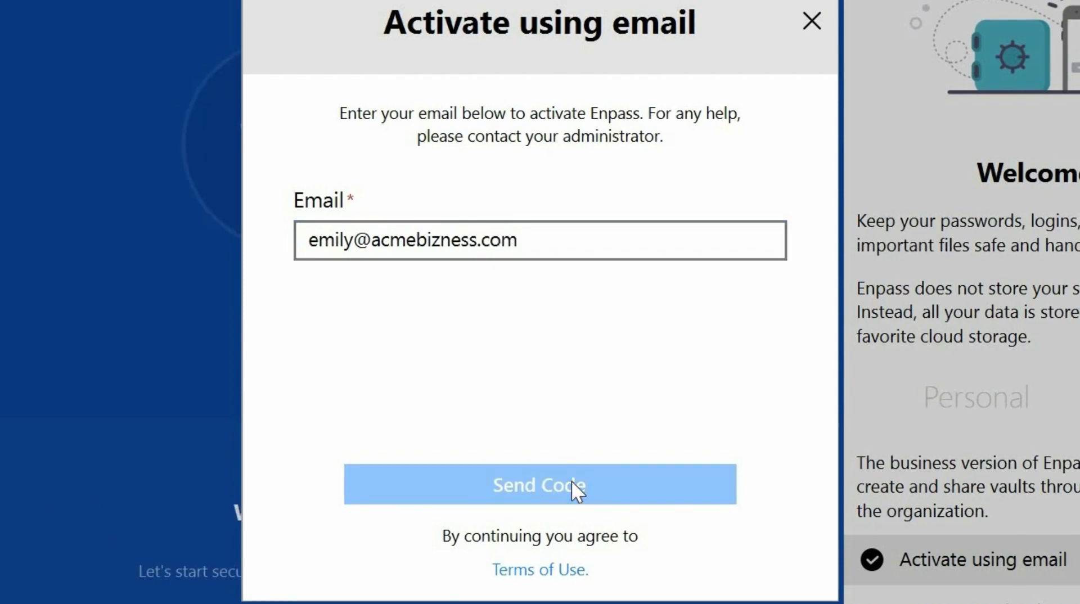
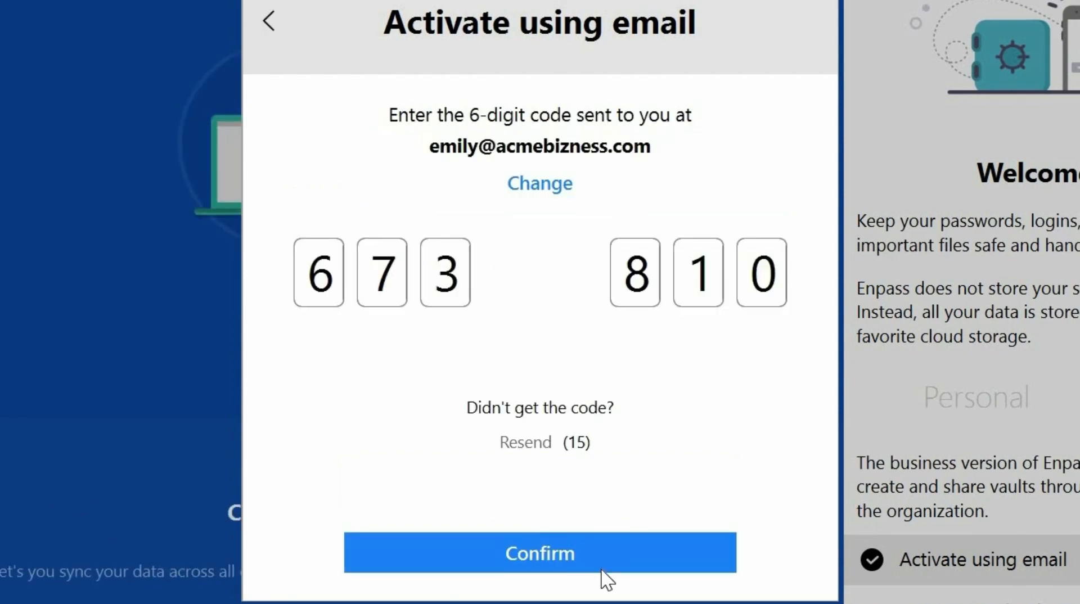
pyautogui.click(601, 571)
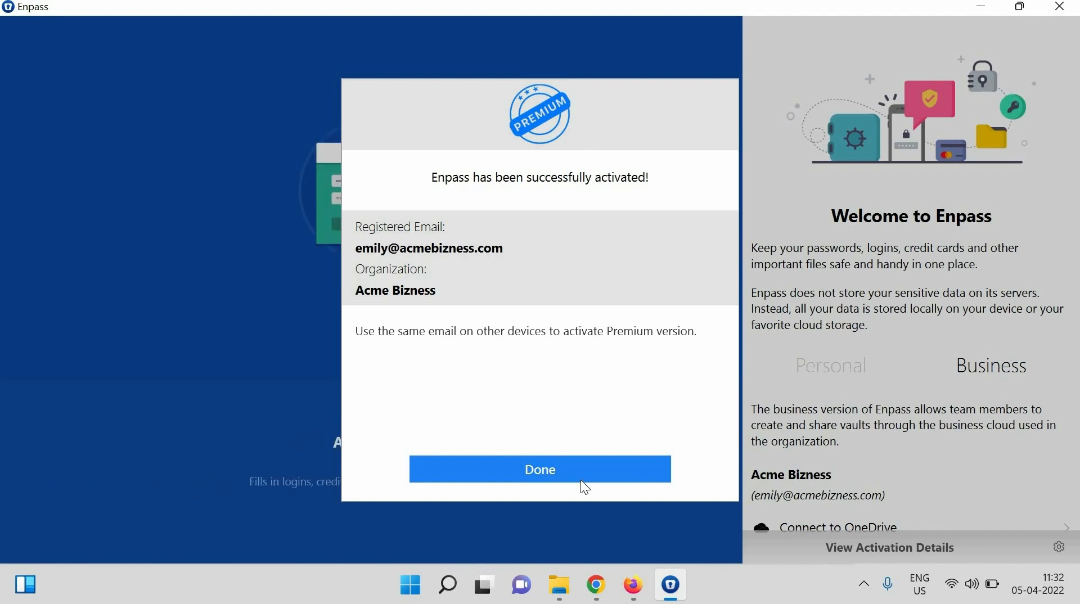
pyautogui.click(585, 477)
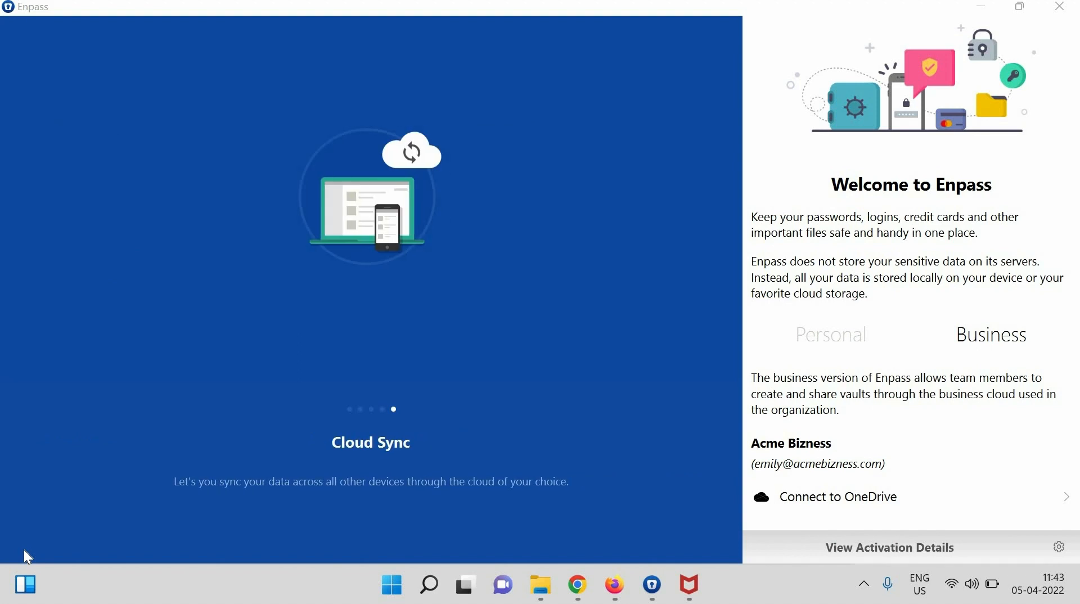
# Connect Enpass to OneDrive, let the browser hand off to Enpass, and return to the app
pyautogui.click(861, 499)
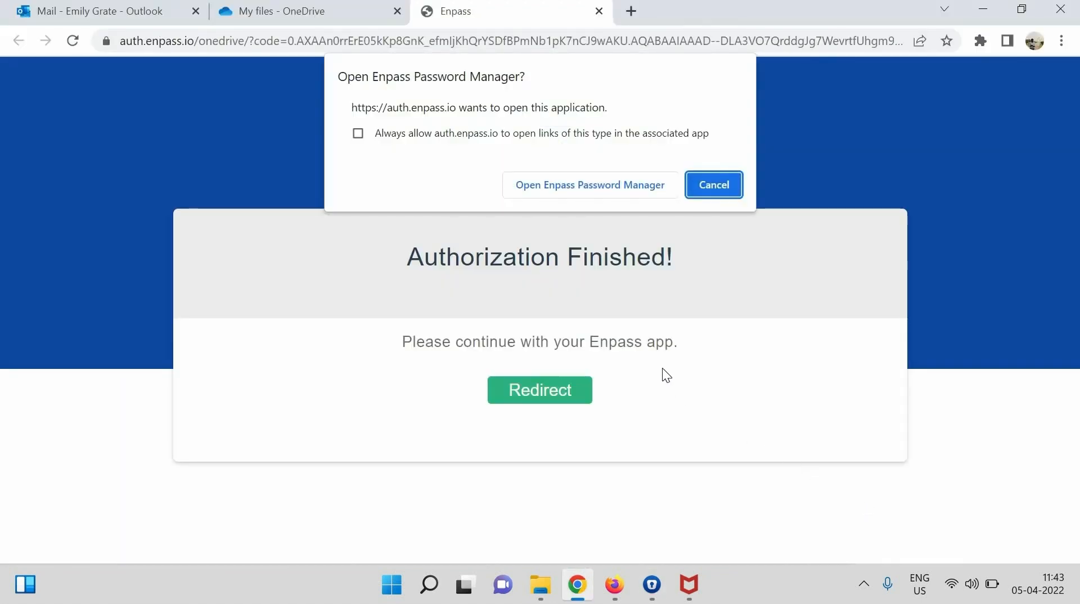
pyautogui.click(626, 183)
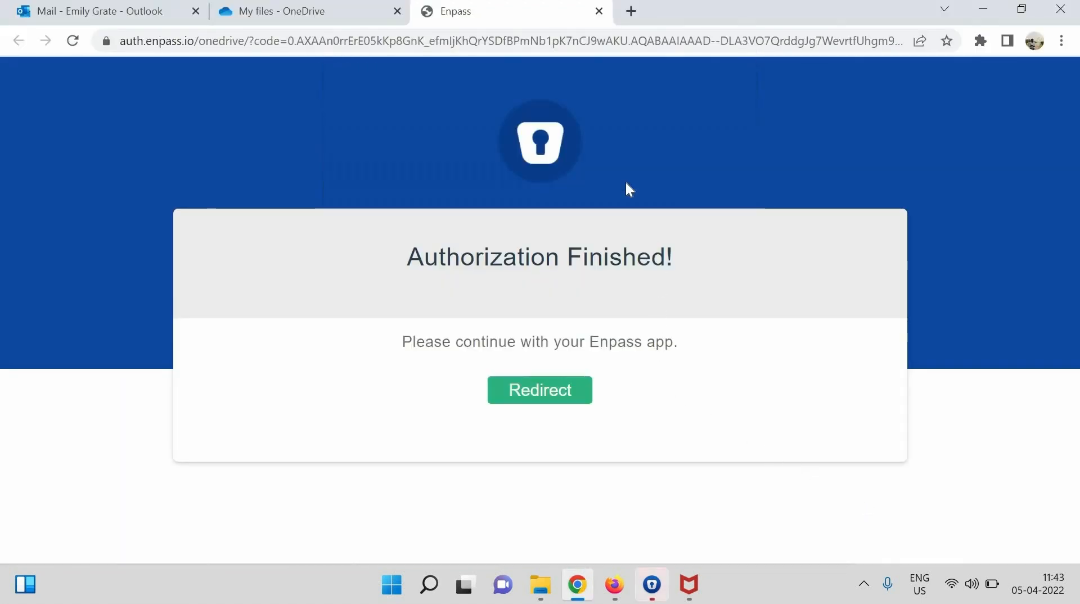
pyautogui.click(656, 592)
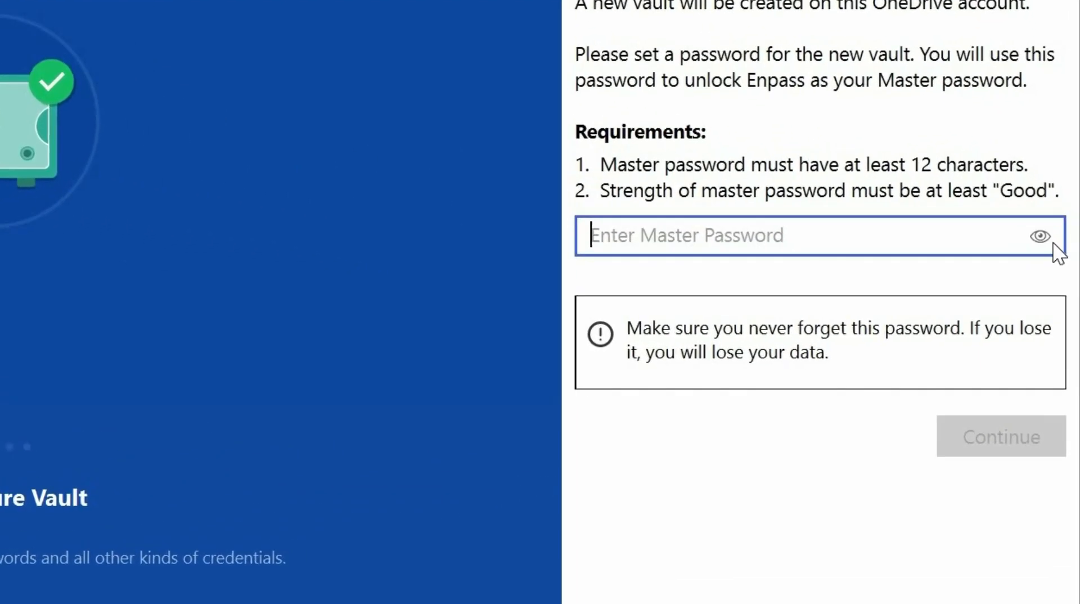
# Reveal the password field, replace the first attempt with a Good-rated master password, and continue
pyautogui.click(1043, 238)
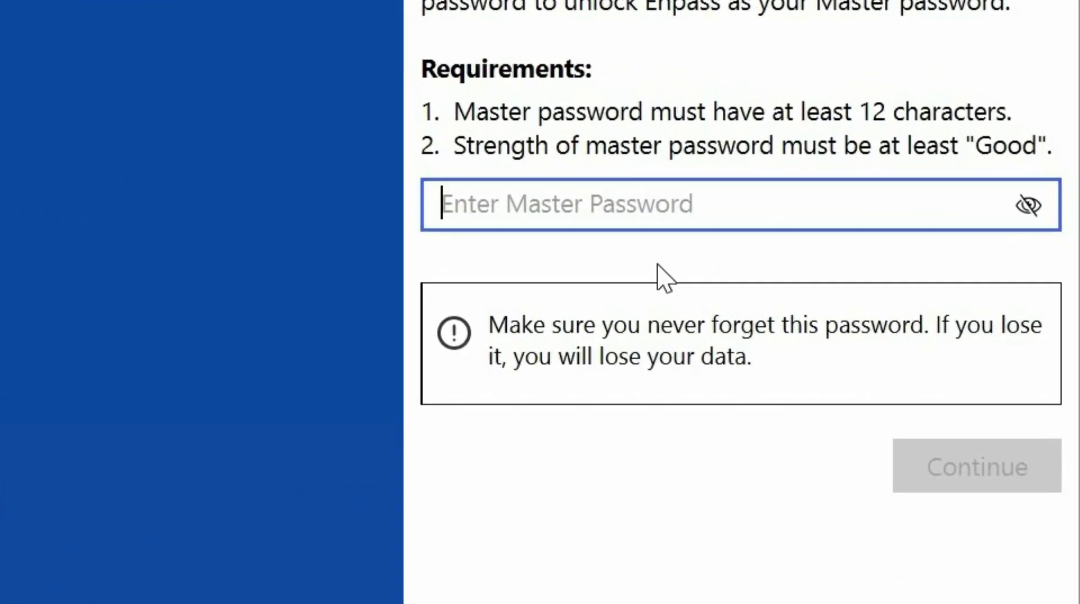
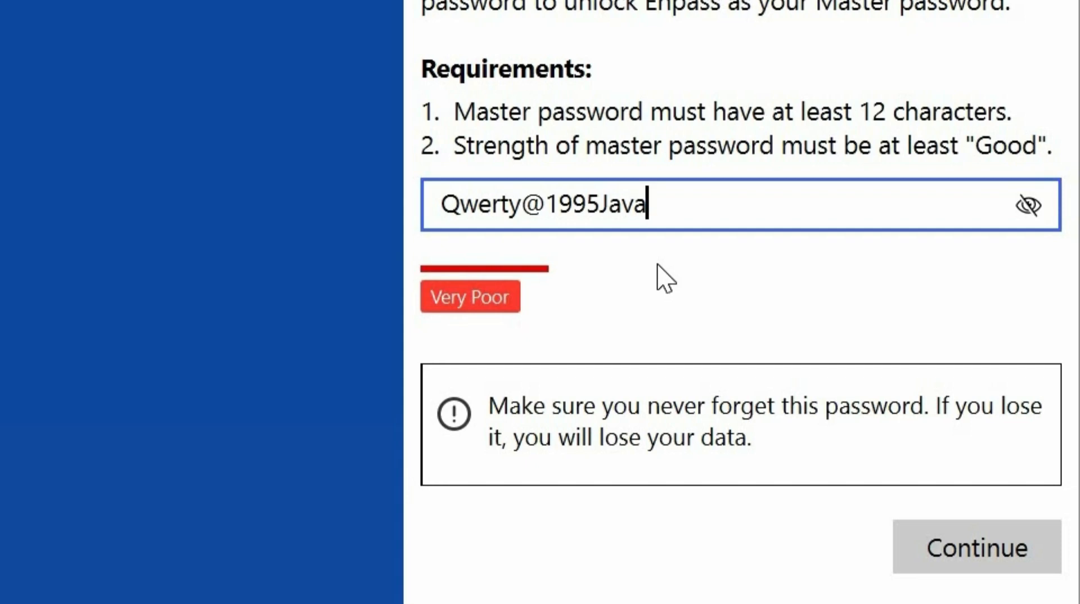
pyautogui.hotkey('ctrl', 'a')
pyautogui.press('BackSpace')
pyautogui.write('•••••••')
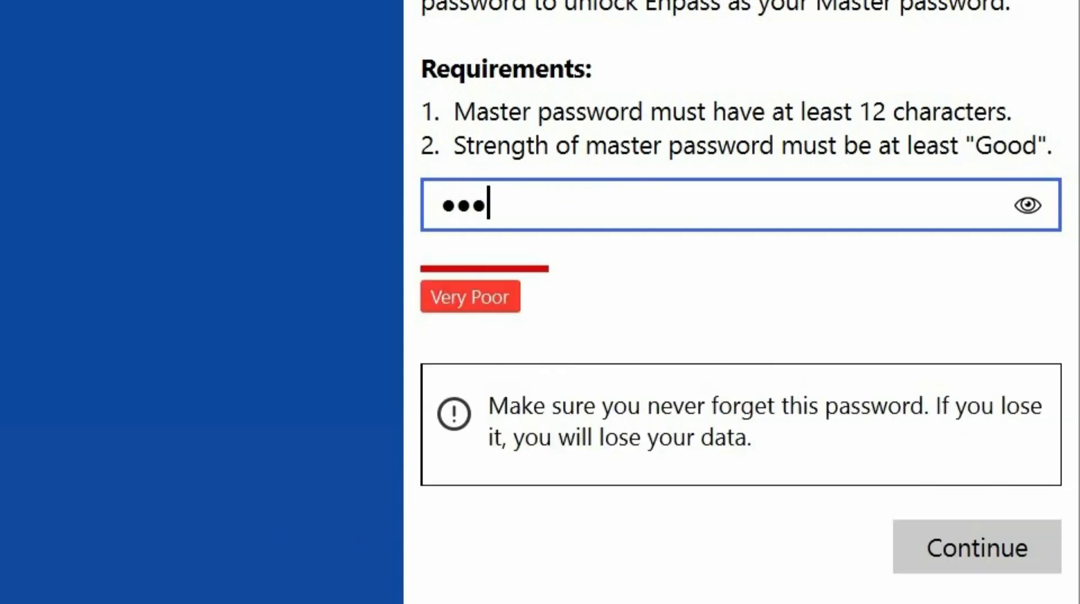
pyautogui.write('•••••••••••')
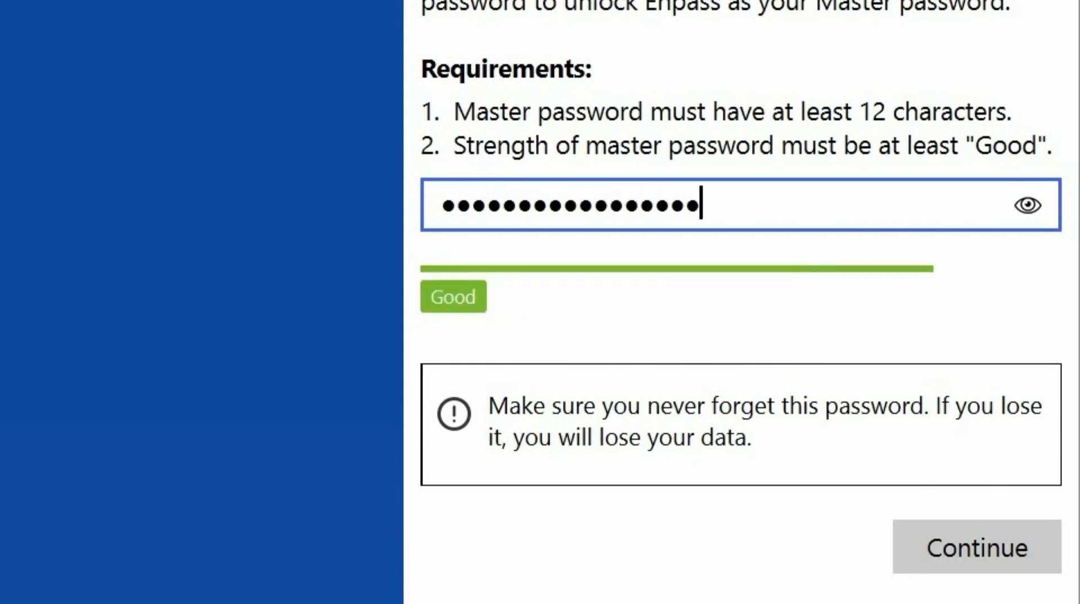
pyautogui.click(1024, 546)
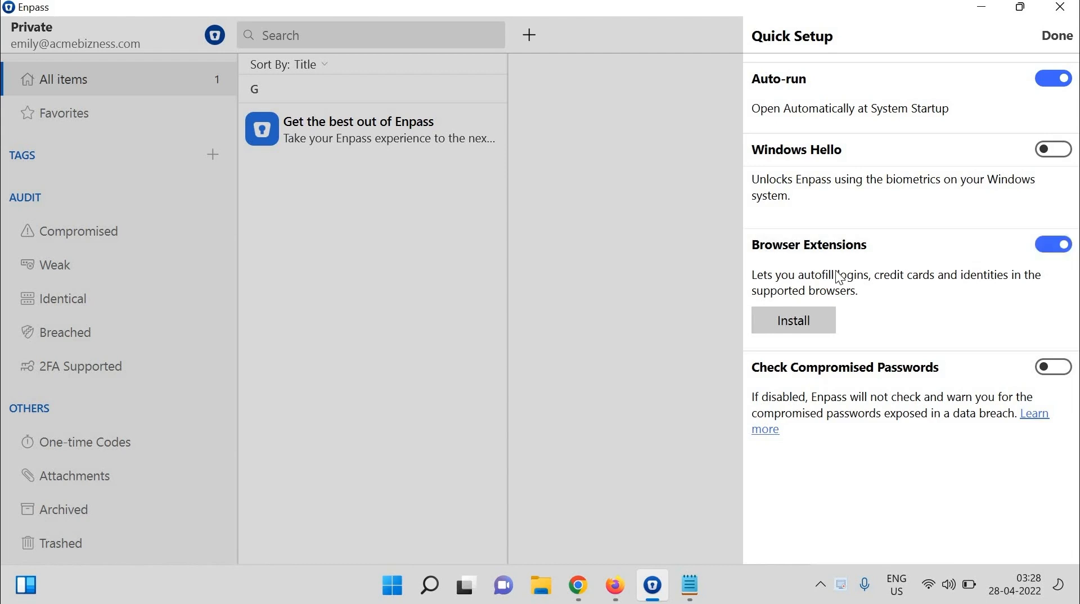
# Finish Quick Setup with Done to reach the Primary vault's item list
pyautogui.click(1047, 35)
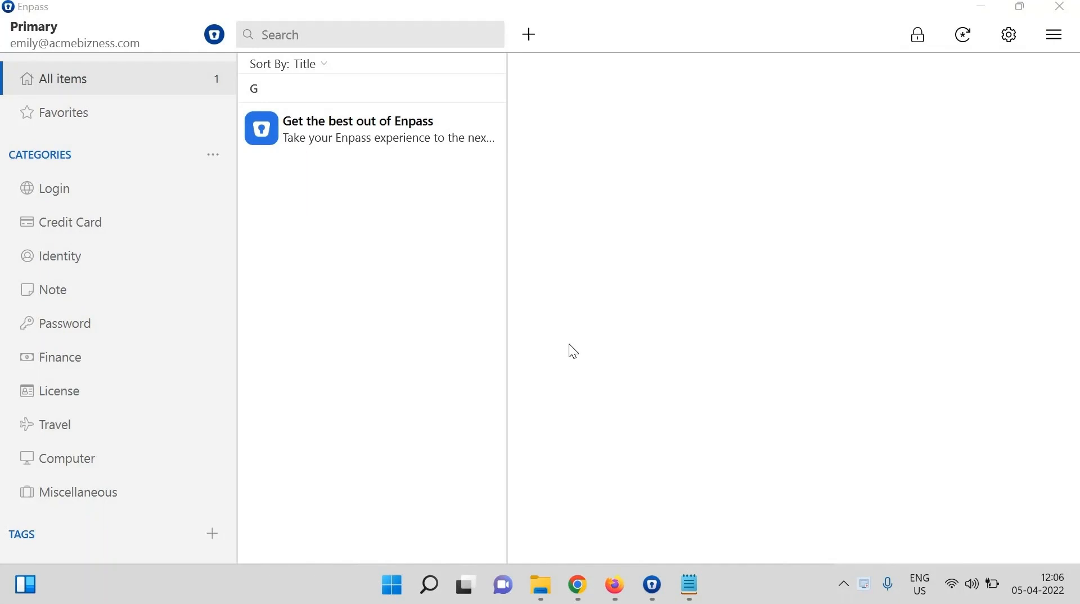
# From Settings > Vaults, create a new vault here named 'Emily - Research'
pyautogui.click(1008, 35)
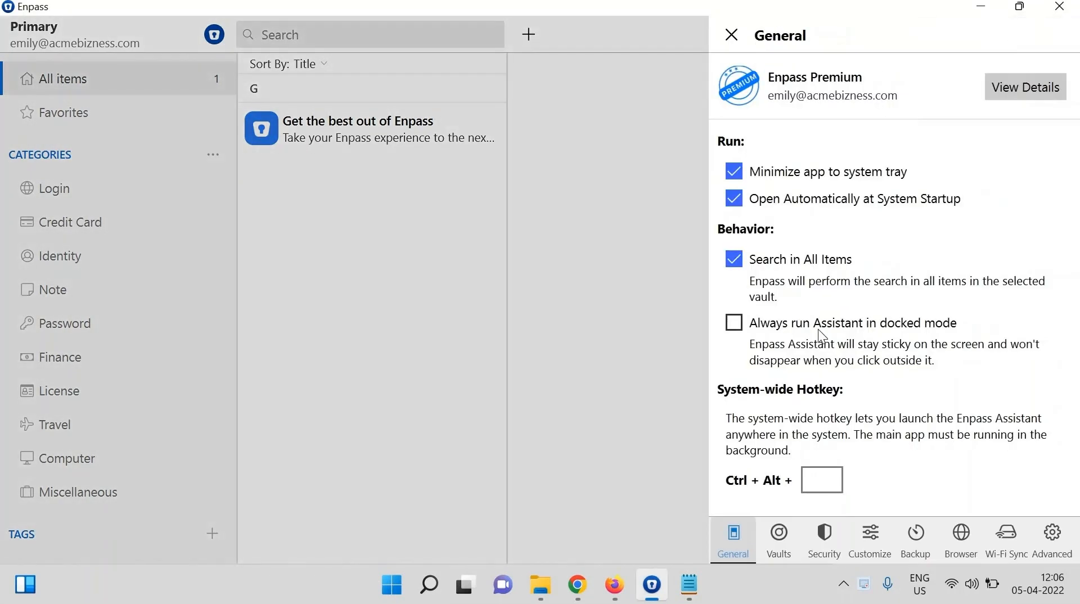
pyautogui.click(784, 539)
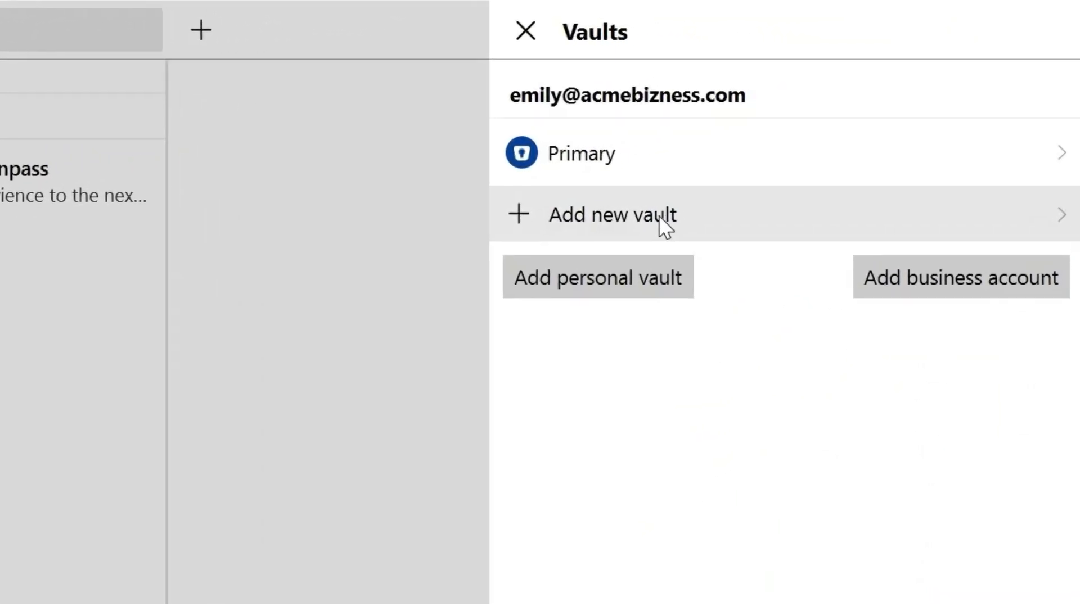
pyautogui.click(659, 215)
pyautogui.click(609, 122)
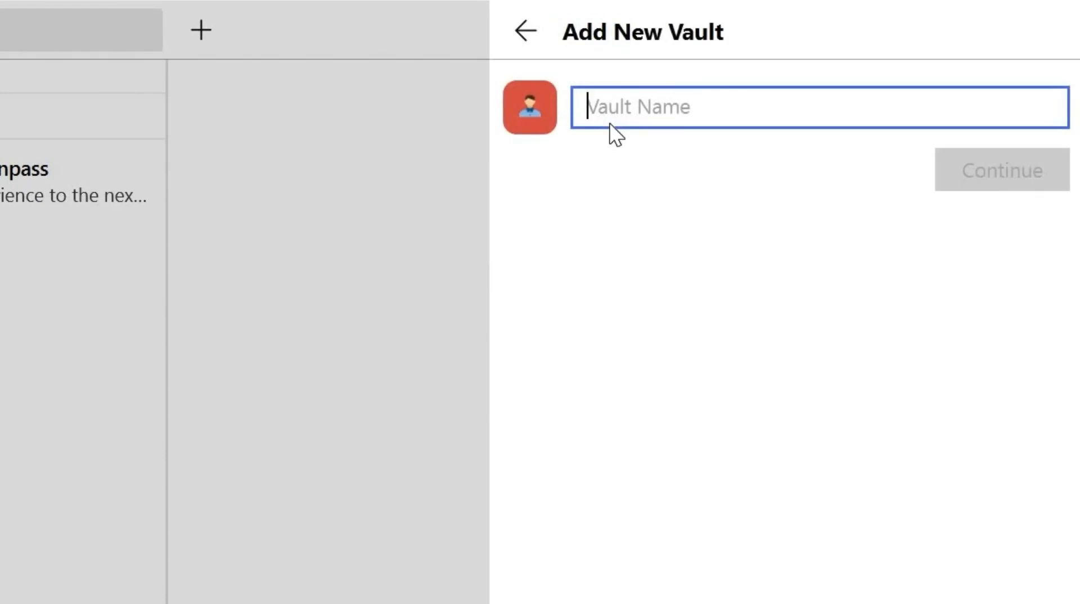
pyautogui.write('Emily - Research')
pyautogui.click(948, 153)
# Set and verify the vault password, saving it as an item in the Primary vault
pyautogui.write('••••')
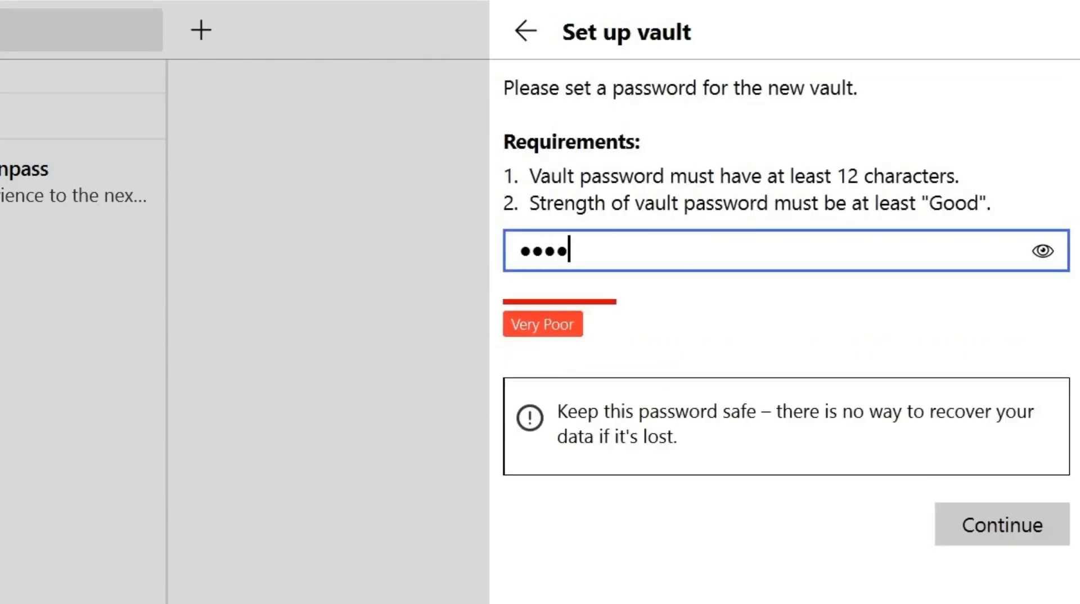
pyautogui.write('••••••••••••••••')
pyautogui.click(982, 522)
pyautogui.write('••••••••')
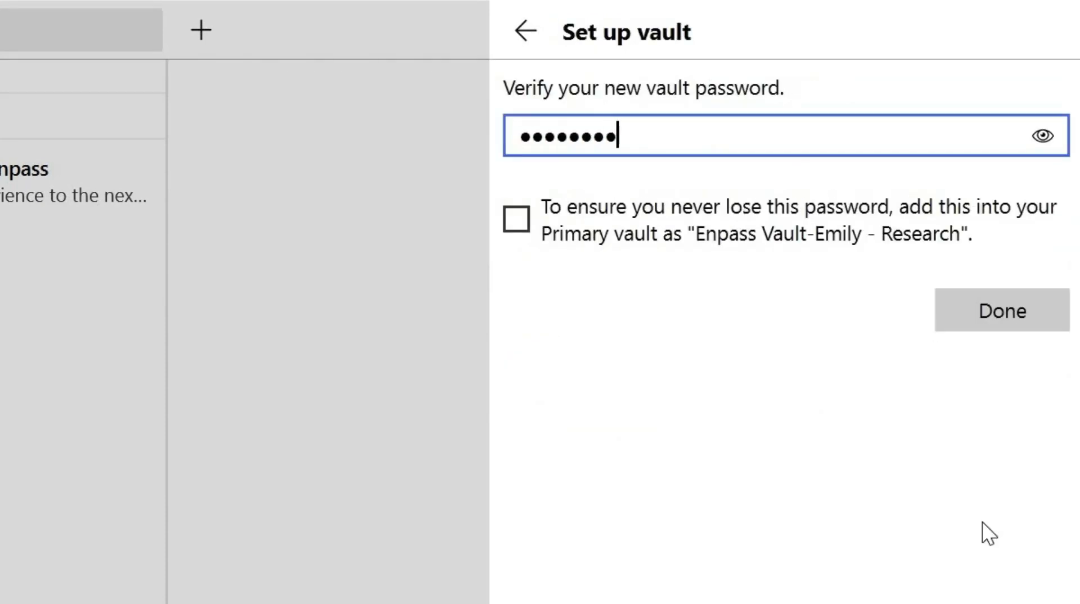
pyautogui.write('••••••••••••')
pyautogui.click(516, 219)
pyautogui.click(997, 325)
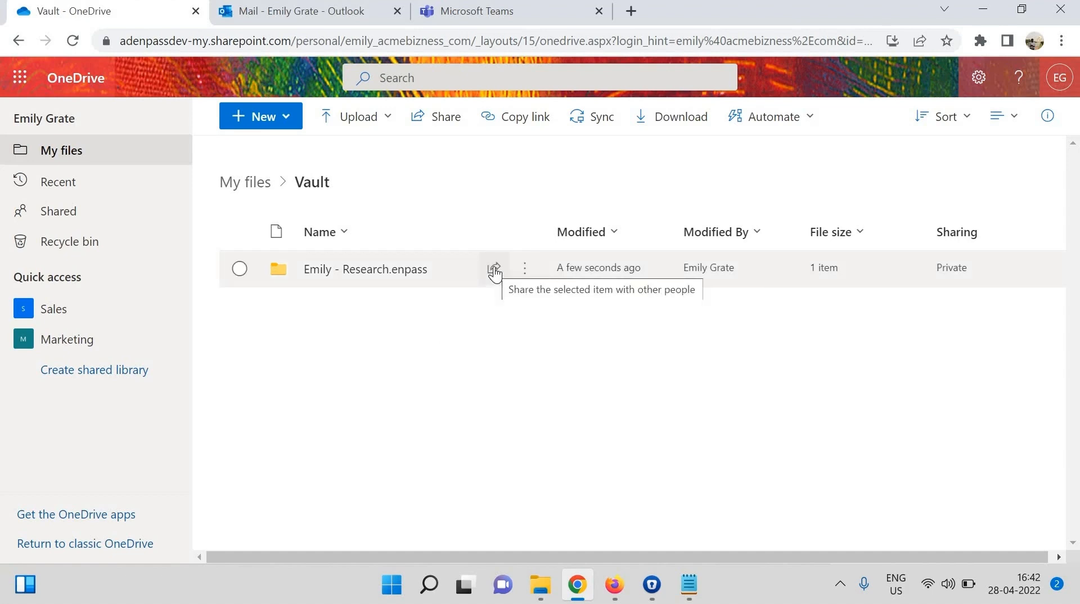
# Email a colleague a specific-people edit link to the Research vault folder
pyautogui.click(494, 274)
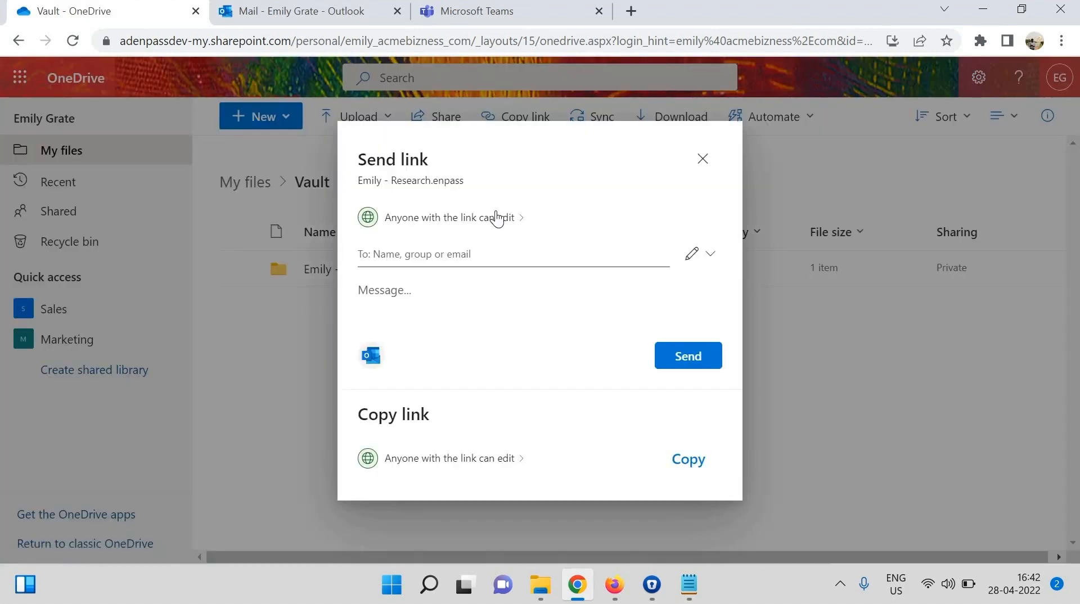
pyautogui.click(494, 214)
pyautogui.click(418, 316)
pyautogui.click(600, 467)
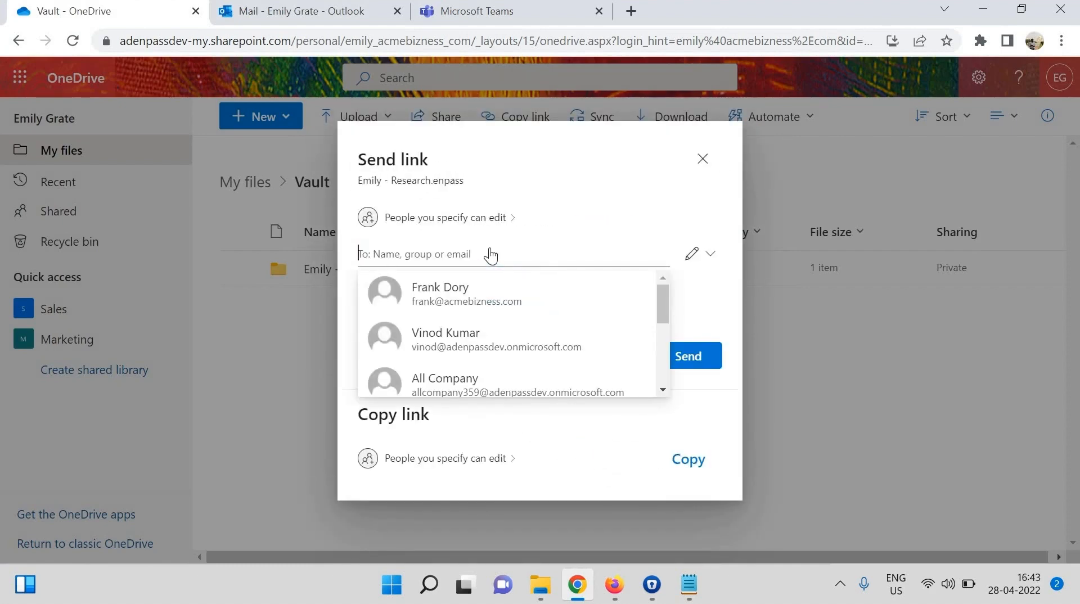
pyautogui.click(461, 292)
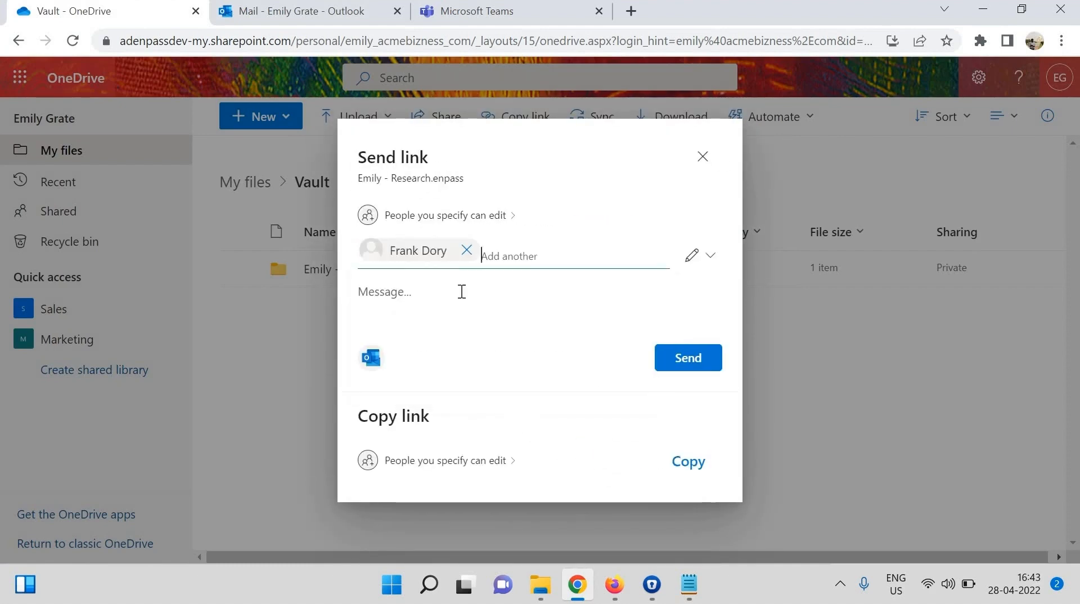
pyautogui.click(679, 368)
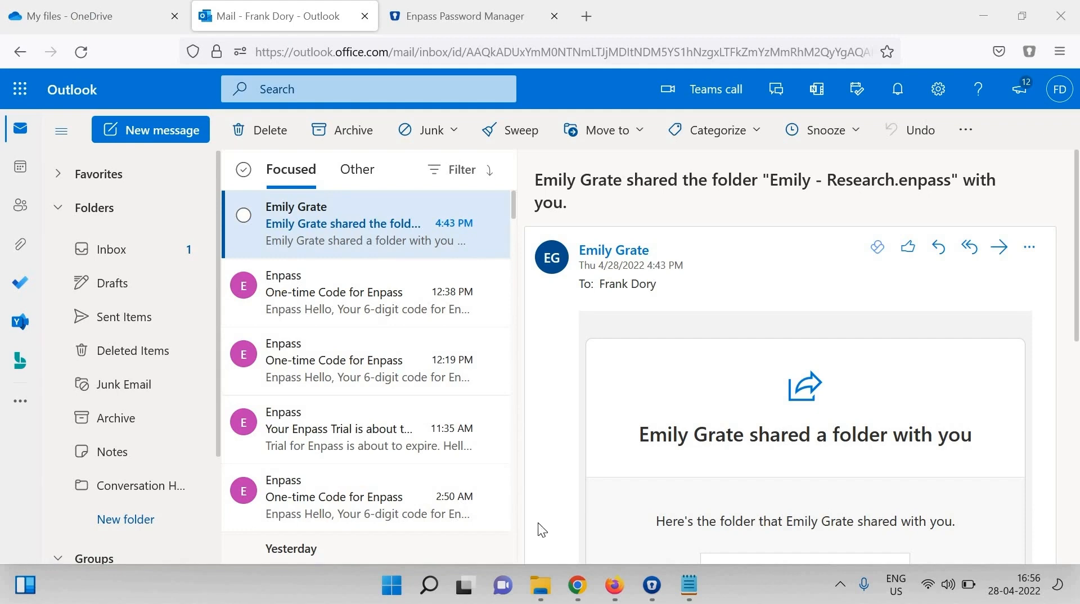
# Return to the OneDrive file list and open the Vault folder
pyautogui.click(78, 17)
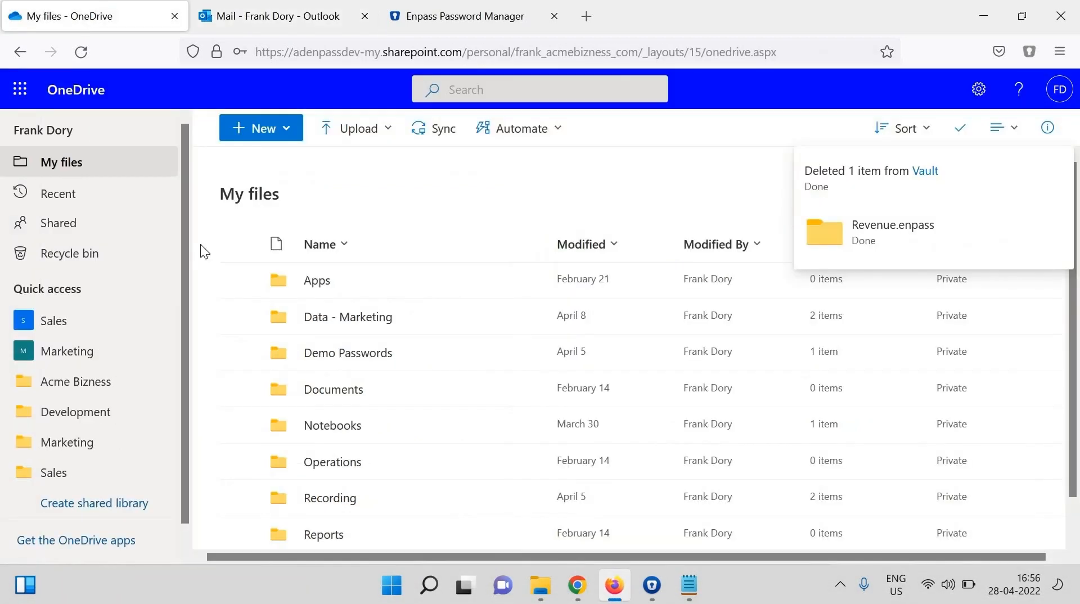
pyautogui.scroll(-1, 305, 556)
pyautogui.click(313, 533)
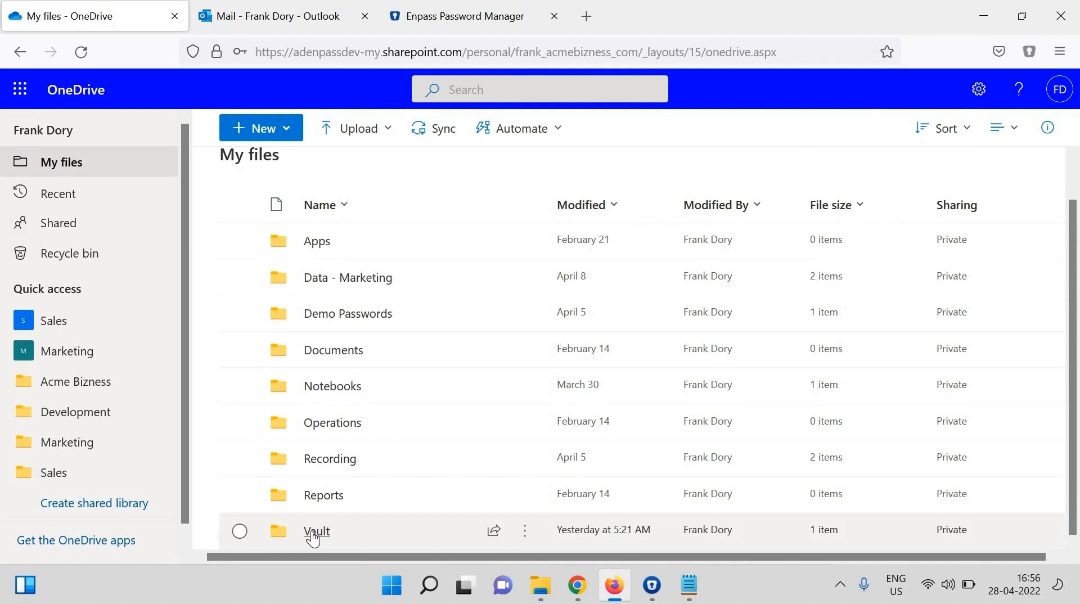
pyautogui.click(314, 534)
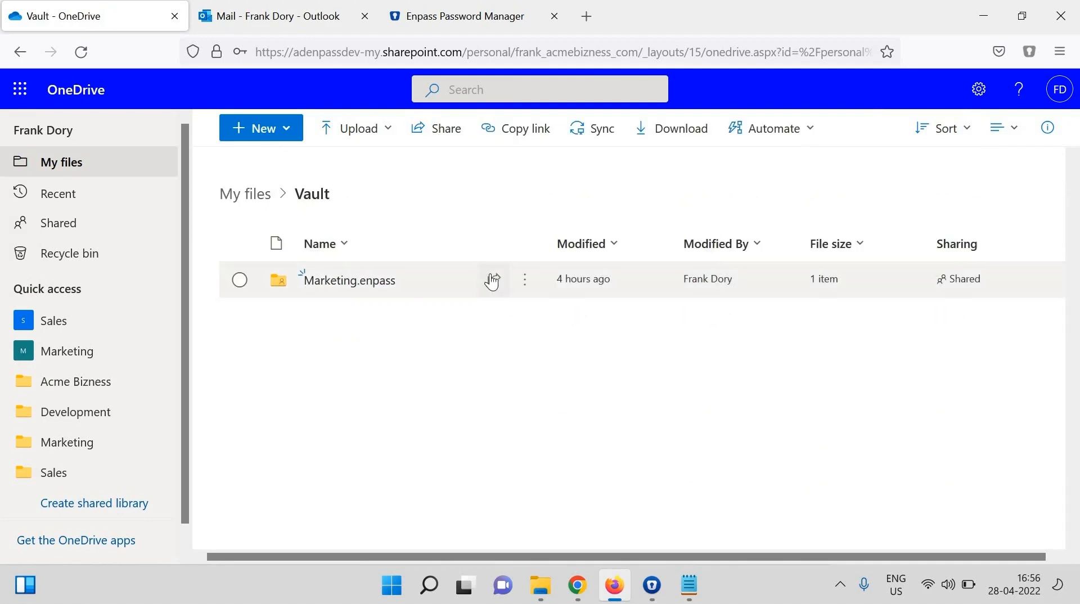
# Send a colleague a view-only specific-people link to Marketing.enpass
pyautogui.click(493, 279)
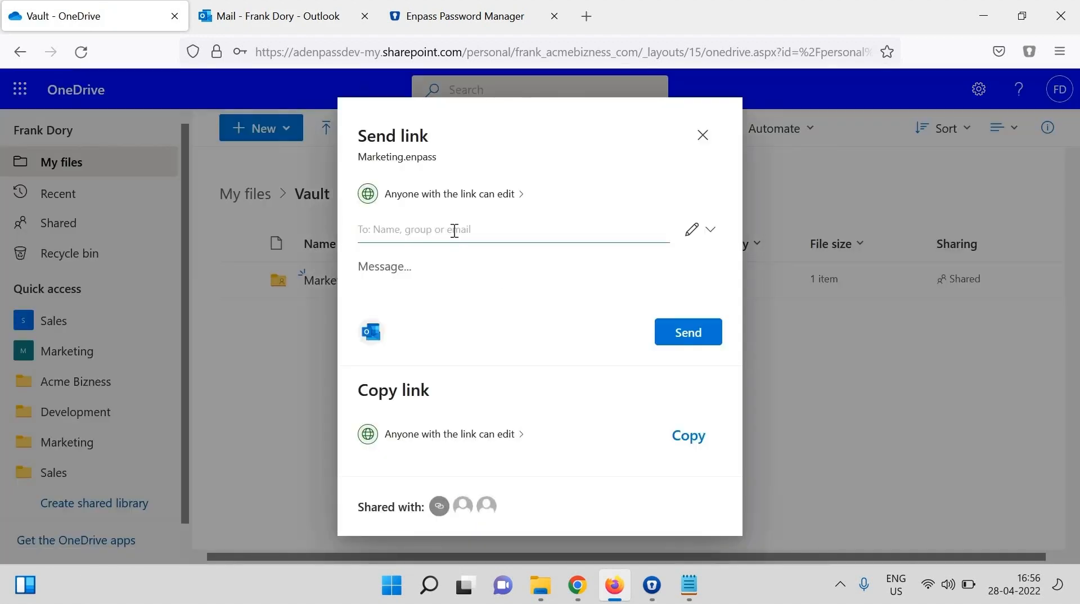
pyautogui.click(454, 229)
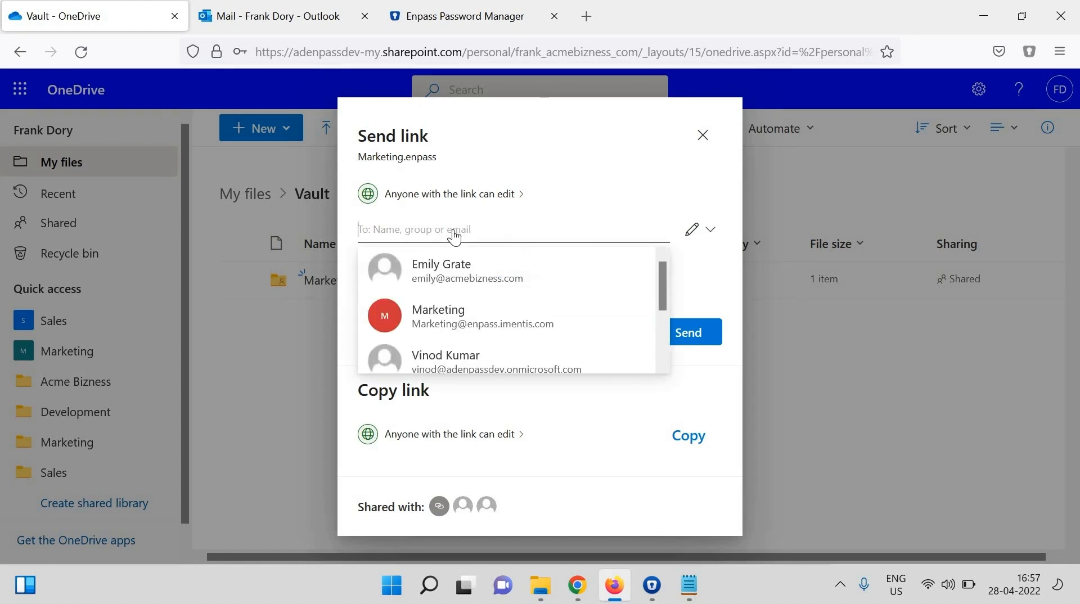
pyautogui.write('emi')
pyautogui.click(455, 269)
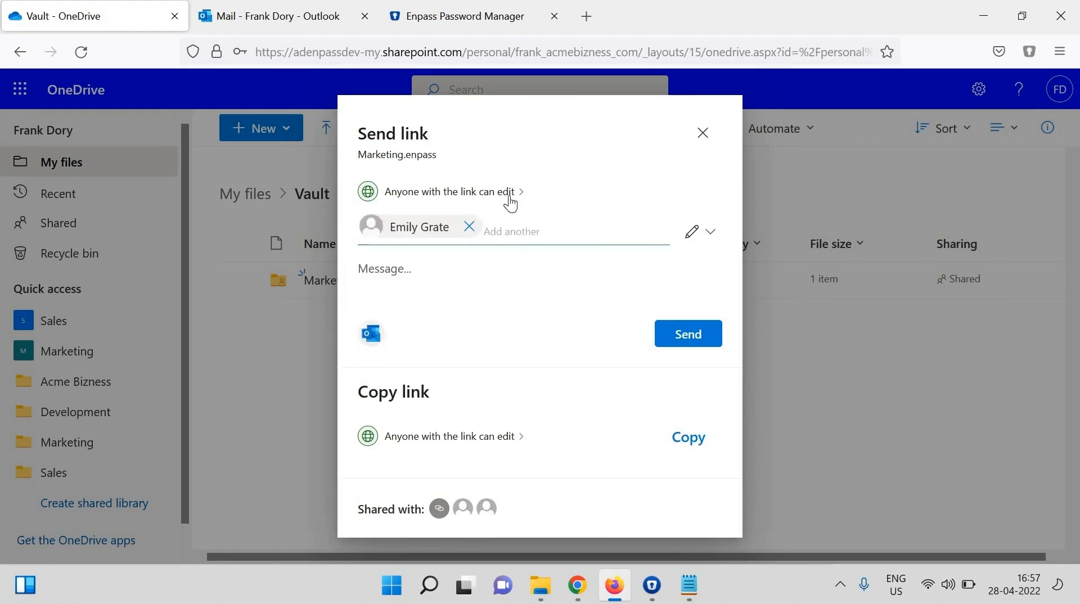
pyautogui.click(707, 229)
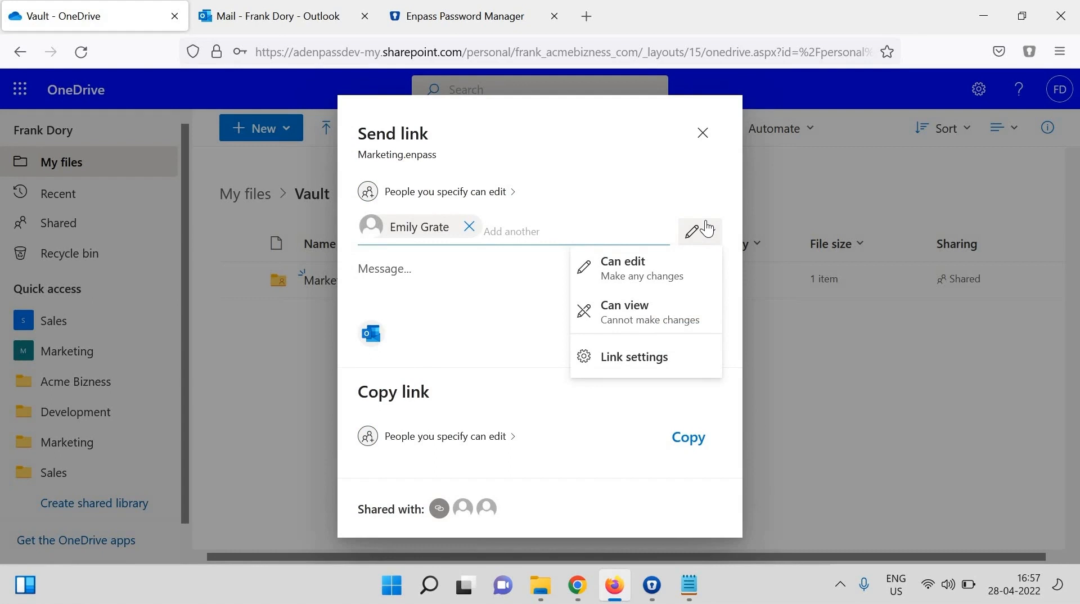
pyautogui.click(676, 319)
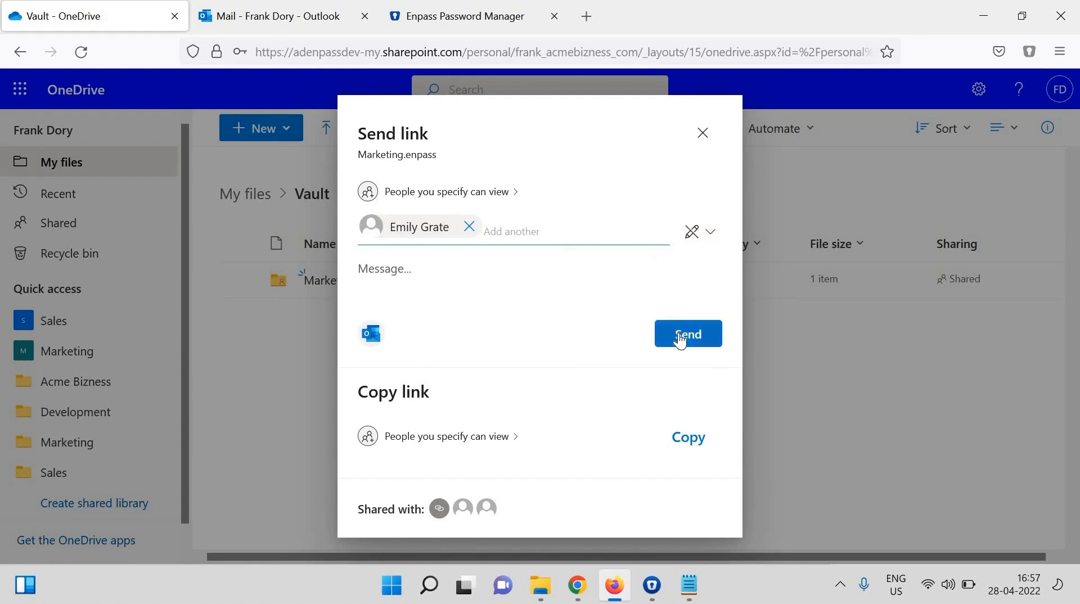
pyautogui.click(679, 332)
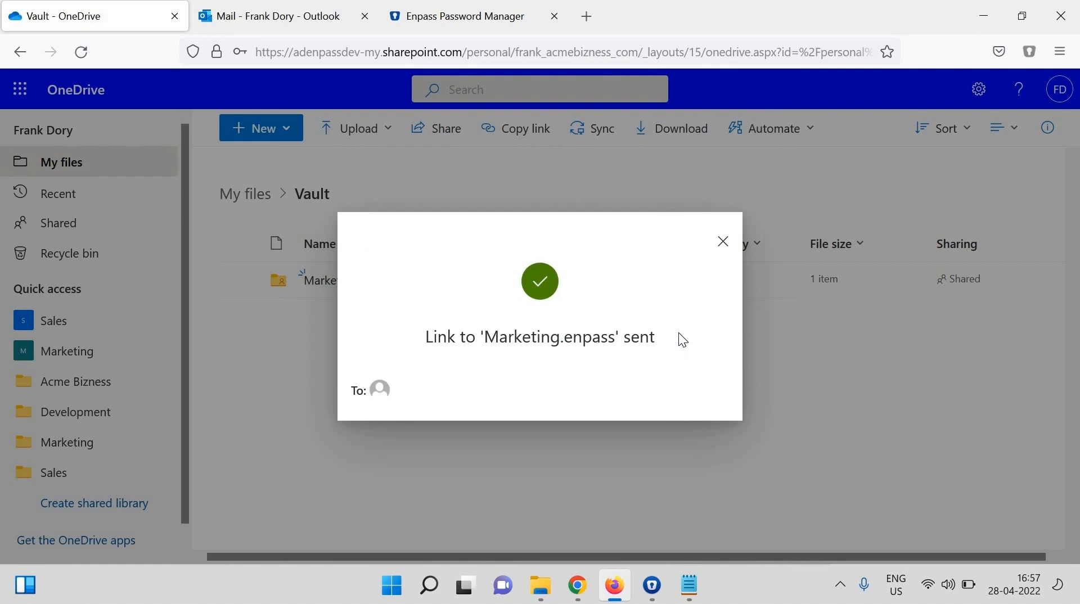
pyautogui.click(658, 595)
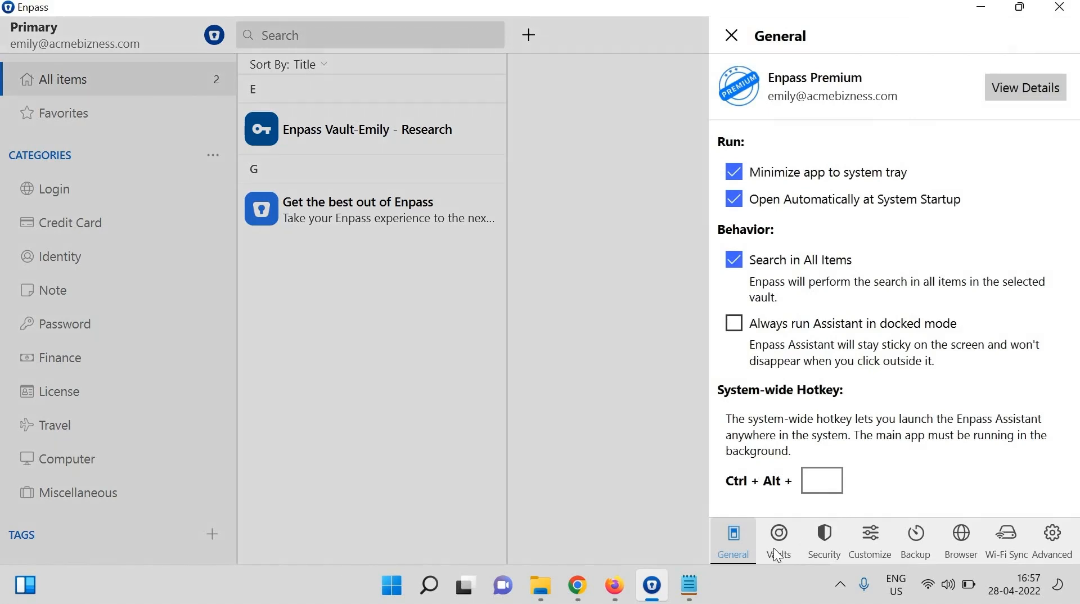
# Add the shared Marketing.enpass vault from the Vaults settings with its password, saving it in Primary
pyautogui.click(776, 554)
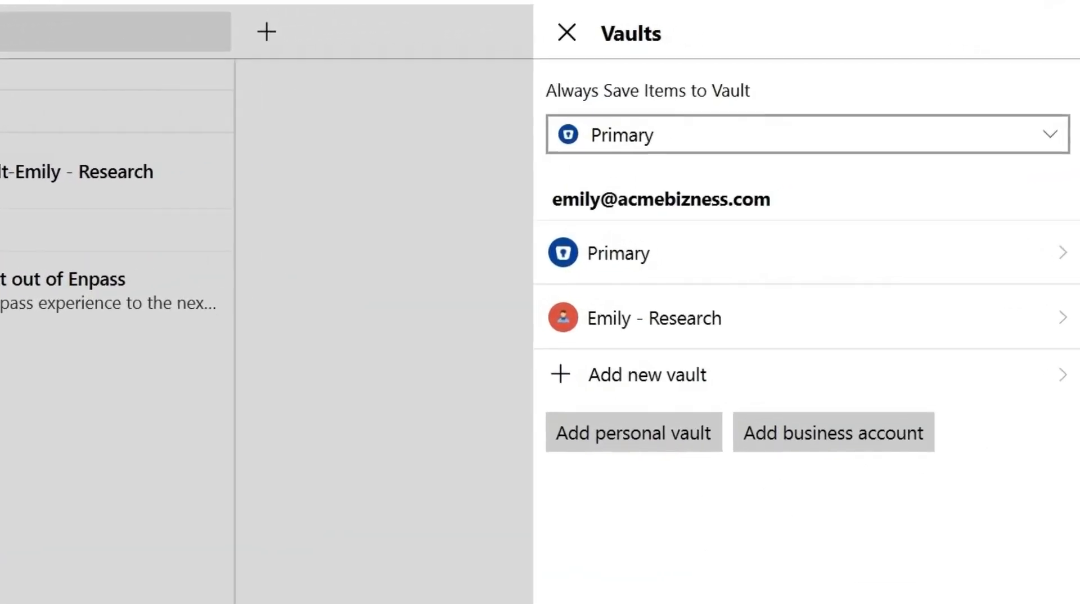
pyautogui.click(706, 373)
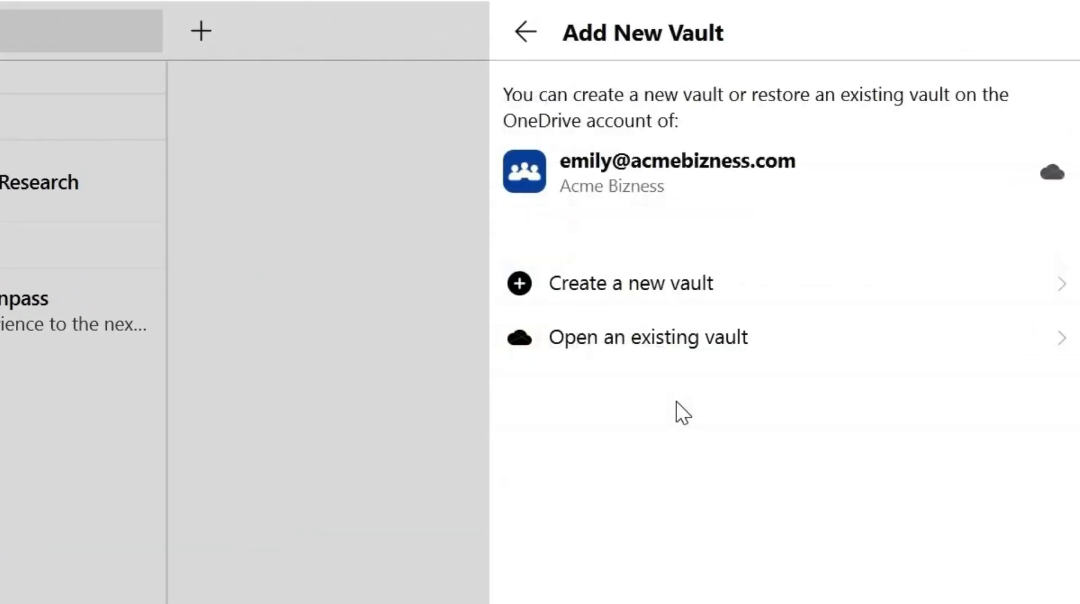
pyautogui.click(672, 339)
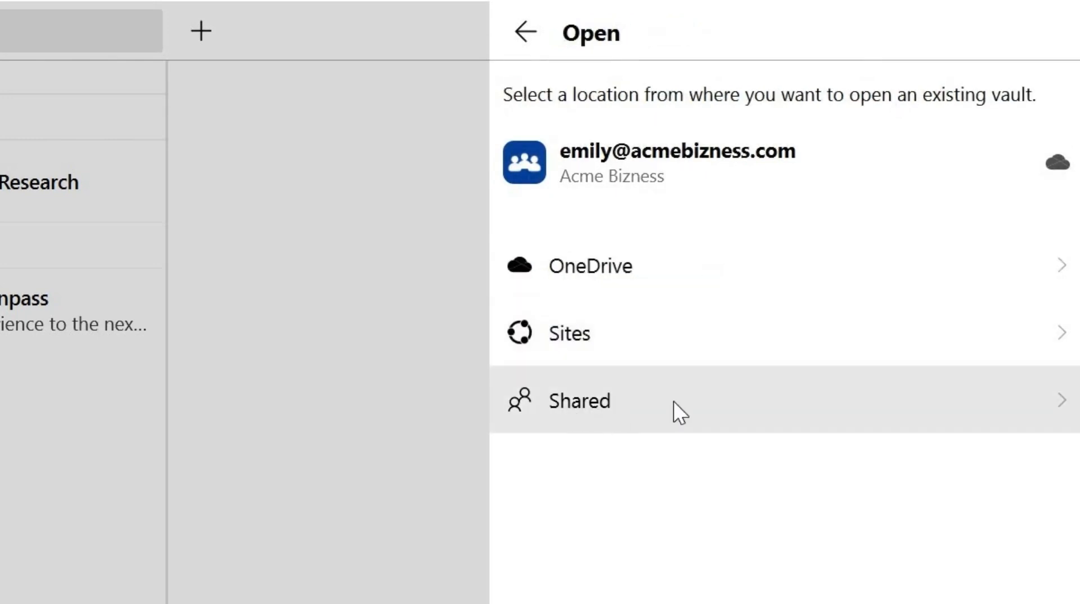
pyautogui.click(630, 402)
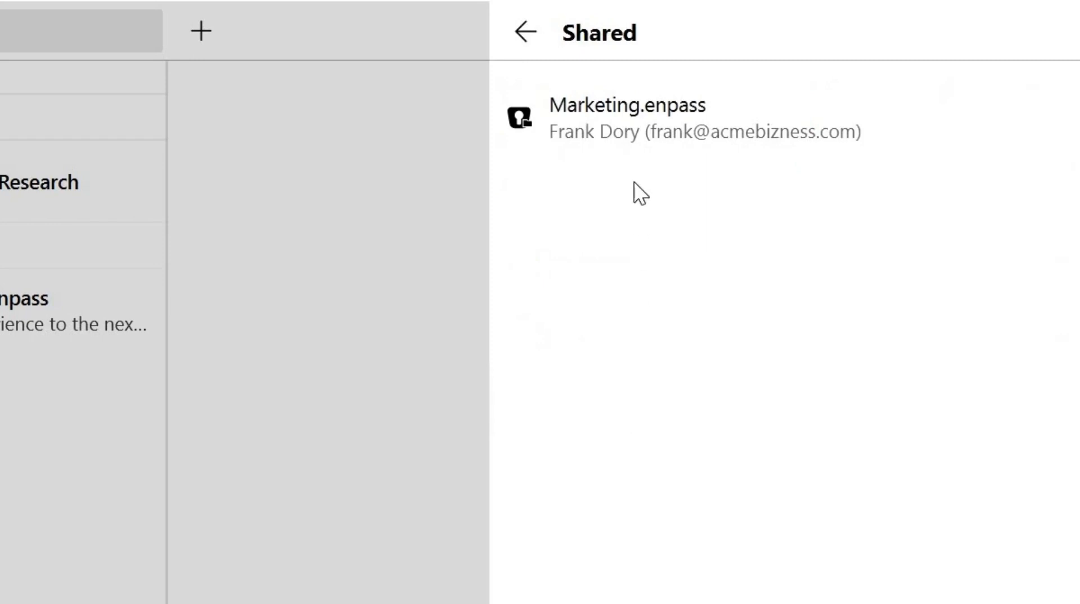
pyautogui.click(634, 113)
pyautogui.write('••••••••••••••••••')
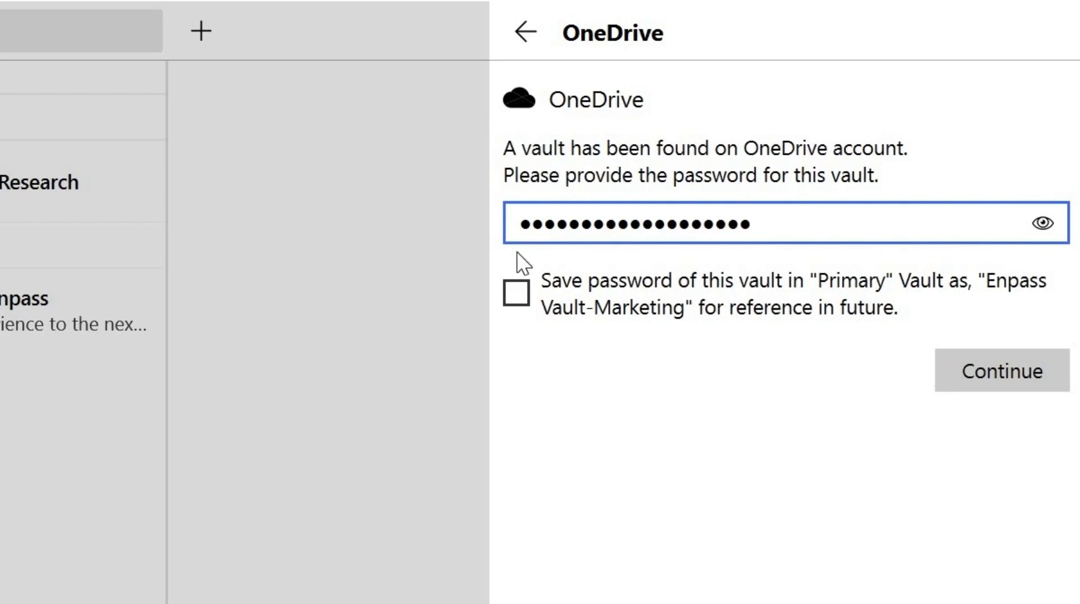
pyautogui.click(517, 293)
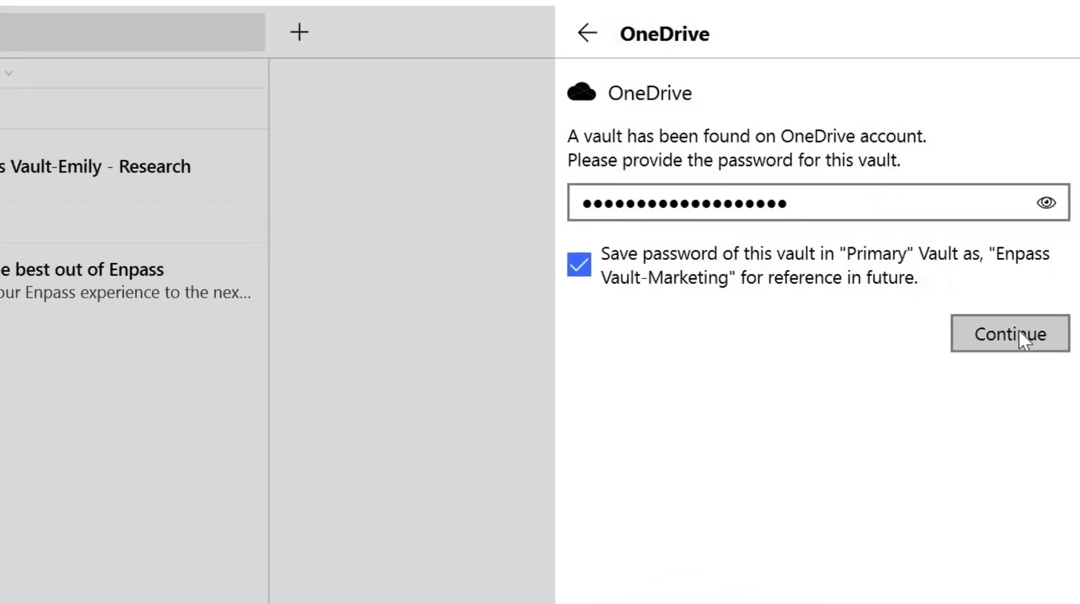
pyautogui.click(1021, 336)
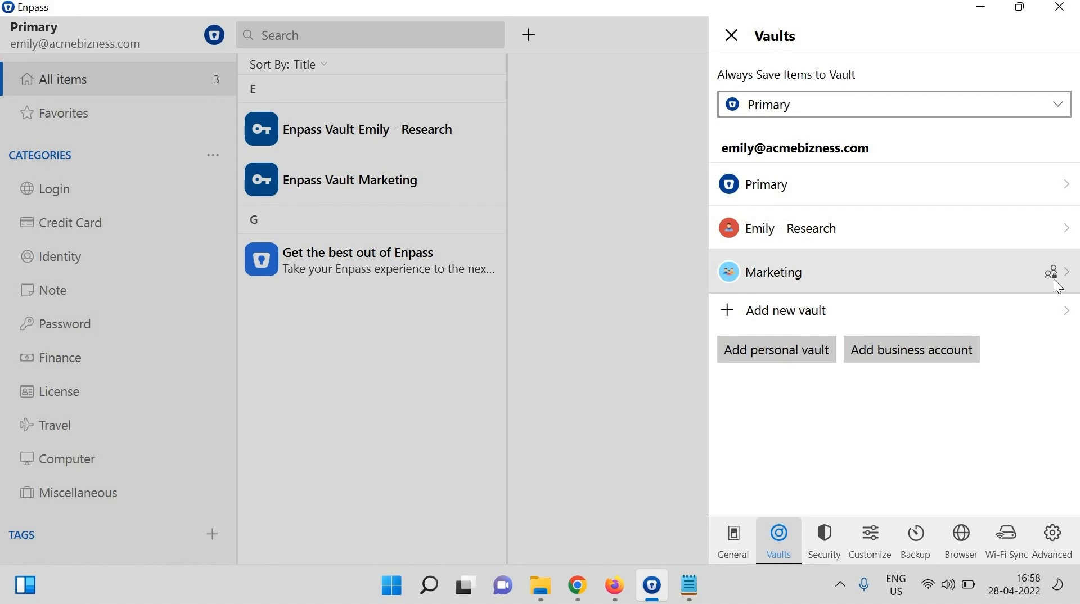
# Switch to the Marketing vault, open the Amazon item's more-actions list, then dismiss it
pyautogui.click(1057, 287)
pyautogui.click(1042, 172)
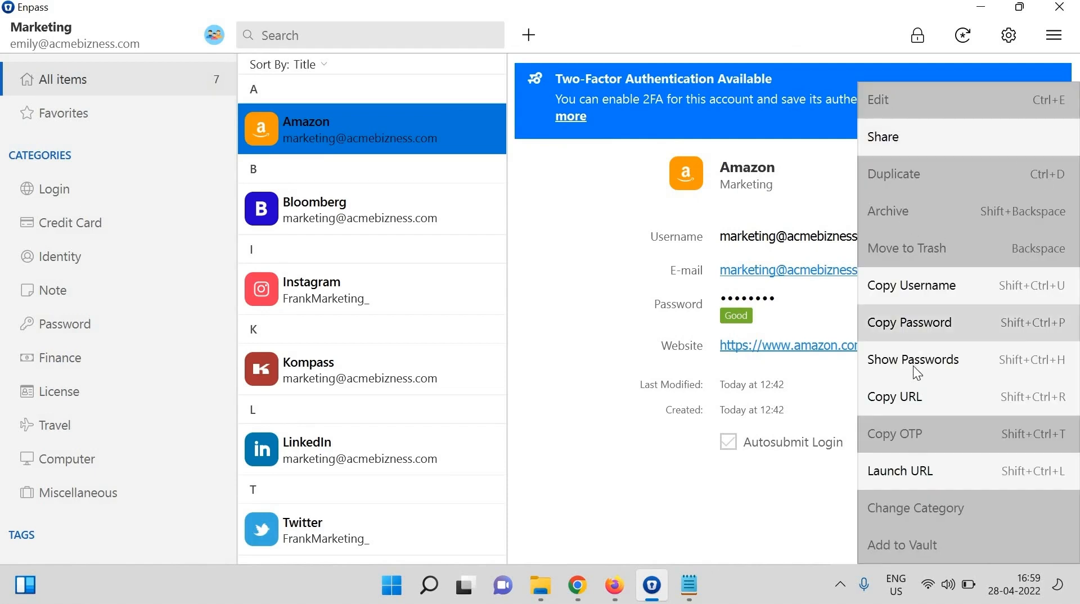
pyautogui.click(596, 255)
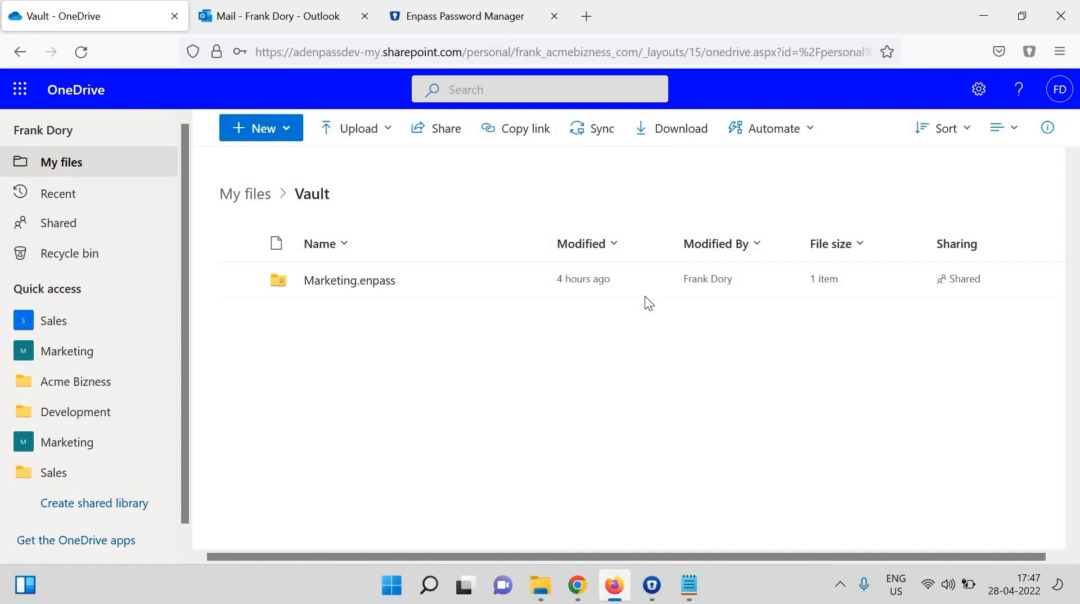
# Remove the colleague from Marketing.enpass's sharing link in Manage access, then return to Enpass
pyautogui.click(523, 284)
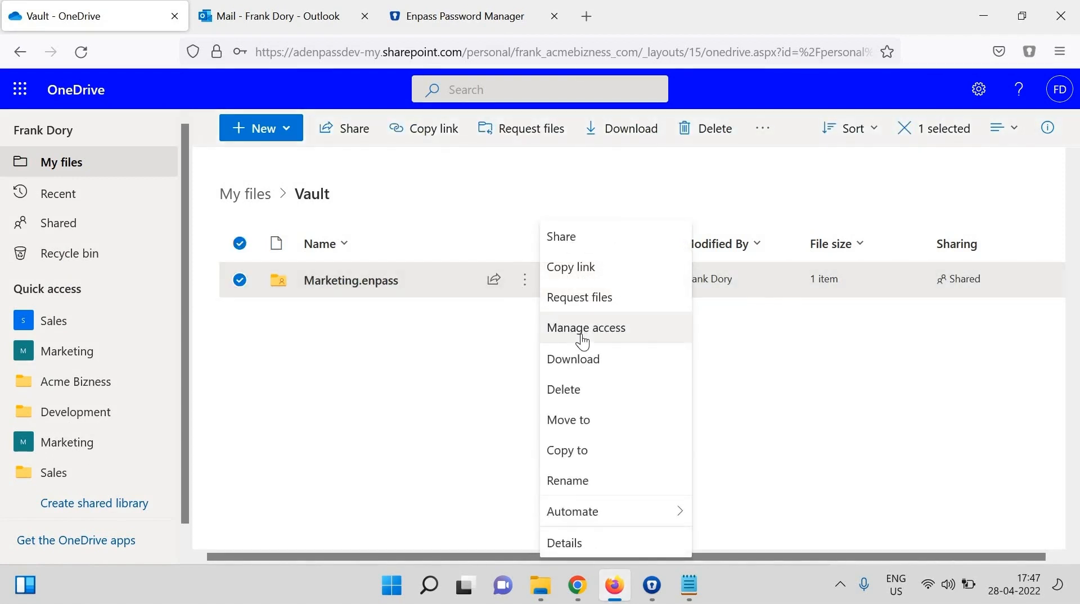
pyautogui.click(581, 338)
pyautogui.click(891, 378)
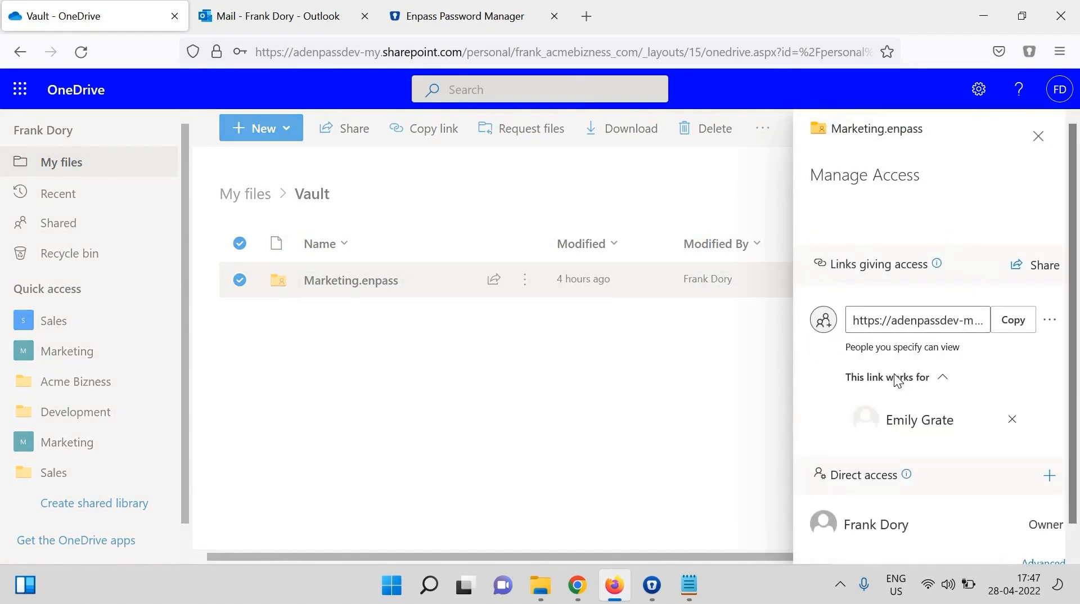
pyautogui.click(1012, 419)
pyautogui.click(534, 341)
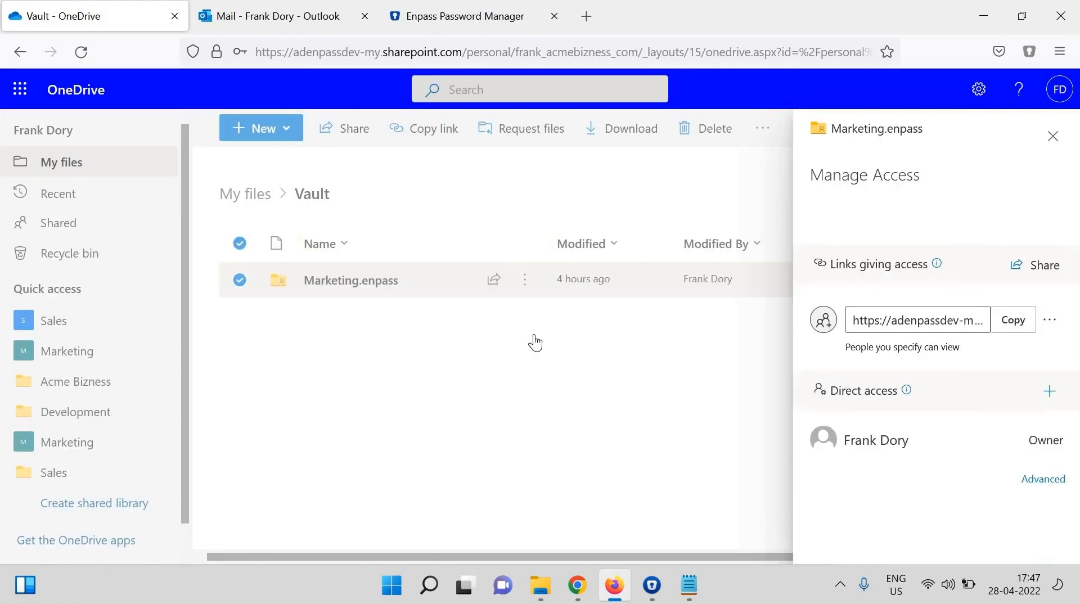
pyautogui.click(653, 588)
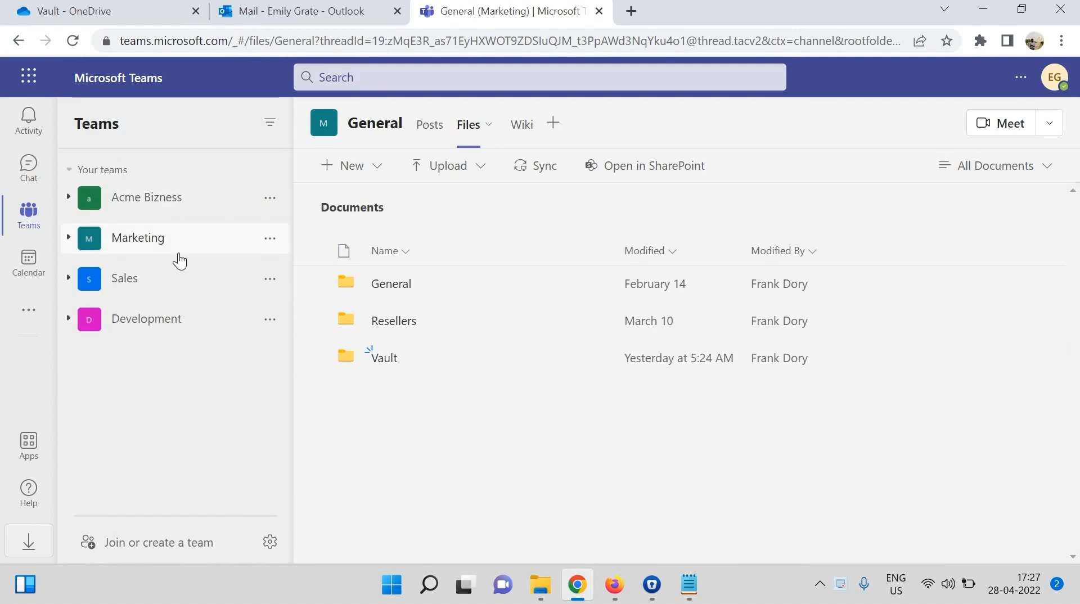
pyautogui.click(655, 582)
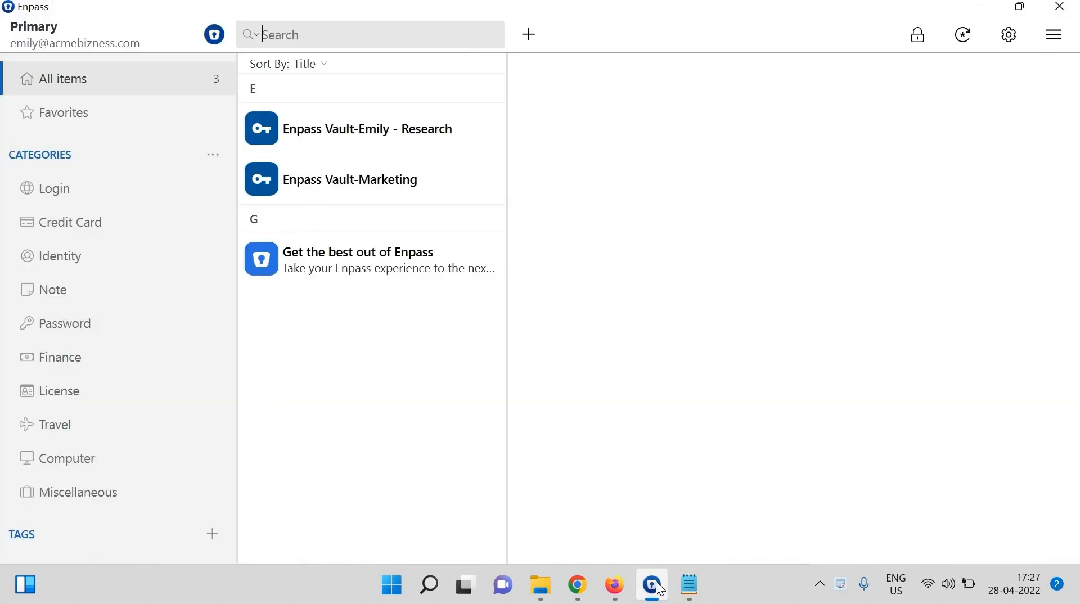
# Open Marketing Team.enpass from the Marketing SharePoint site's Vault folder and submit its vault password
pyautogui.click(1008, 37)
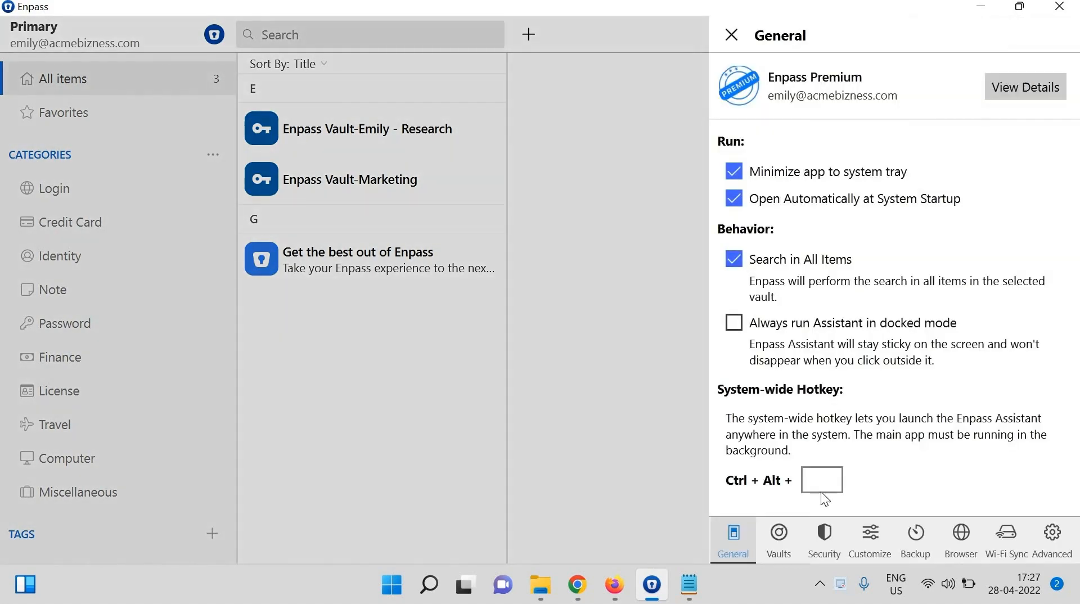
pyautogui.click(784, 538)
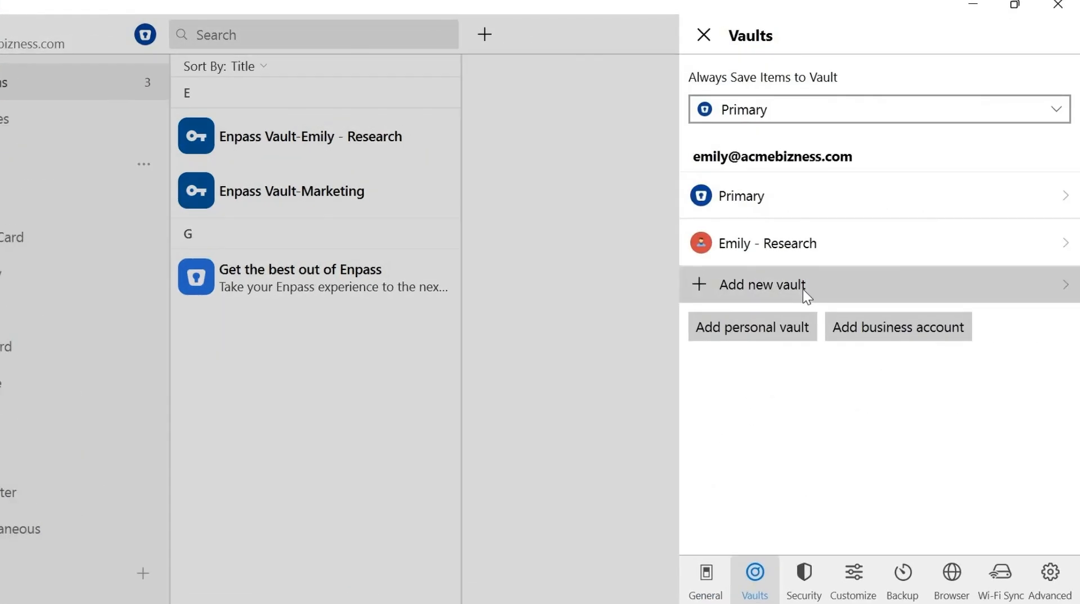
pyautogui.click(822, 272)
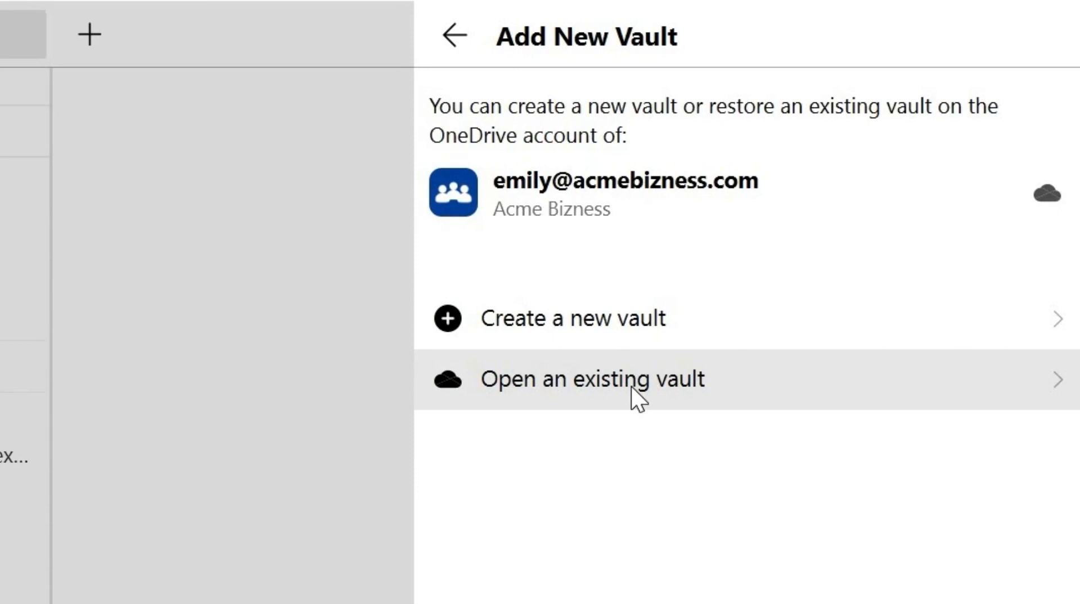
pyautogui.click(631, 386)
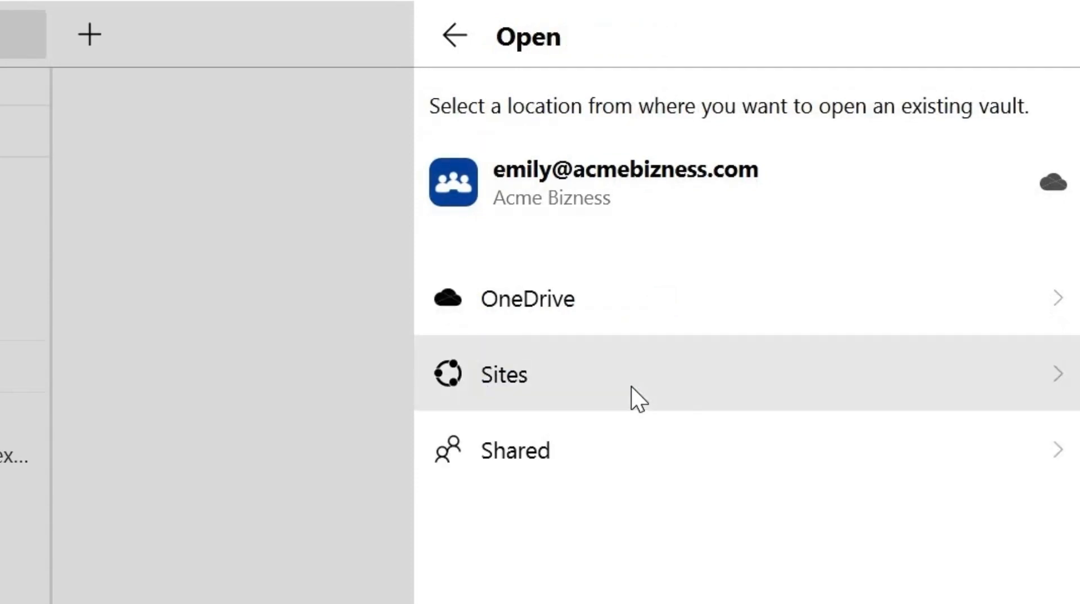
pyautogui.click(574, 384)
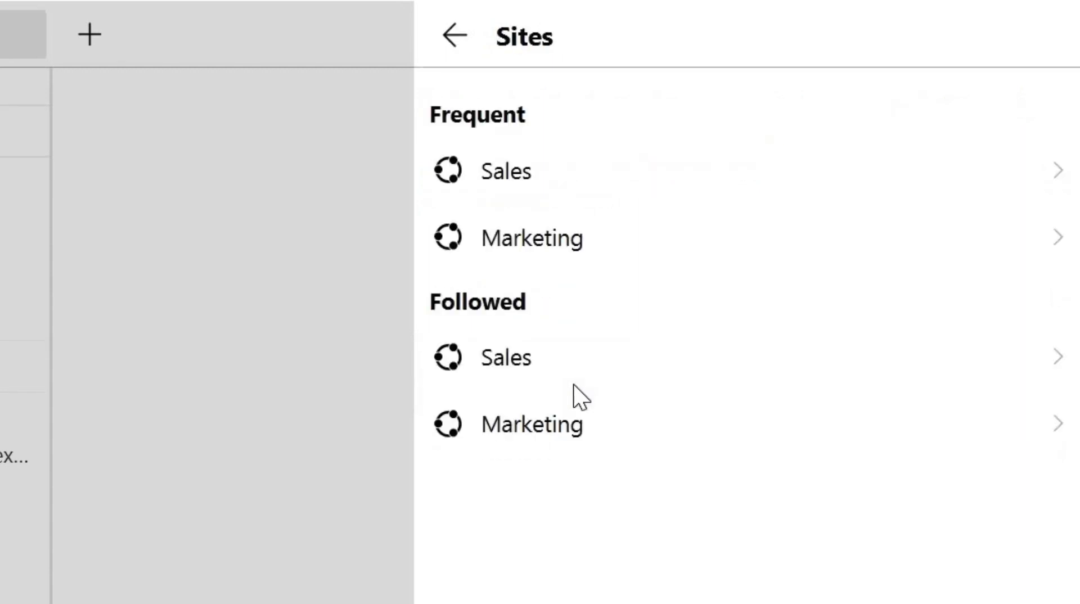
pyautogui.click(565, 229)
pyautogui.click(509, 263)
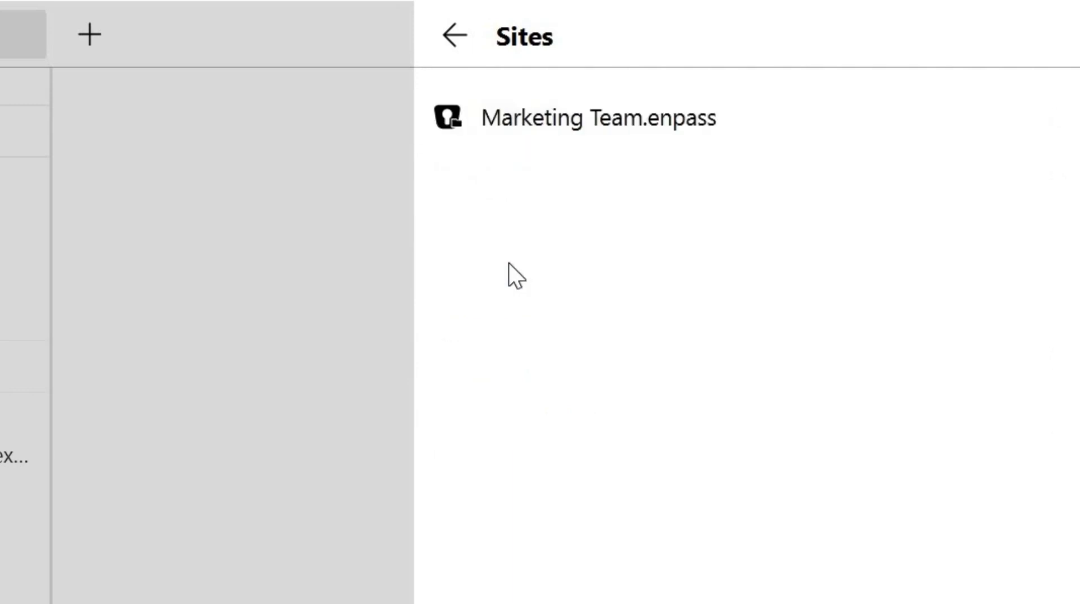
pyautogui.click(542, 119)
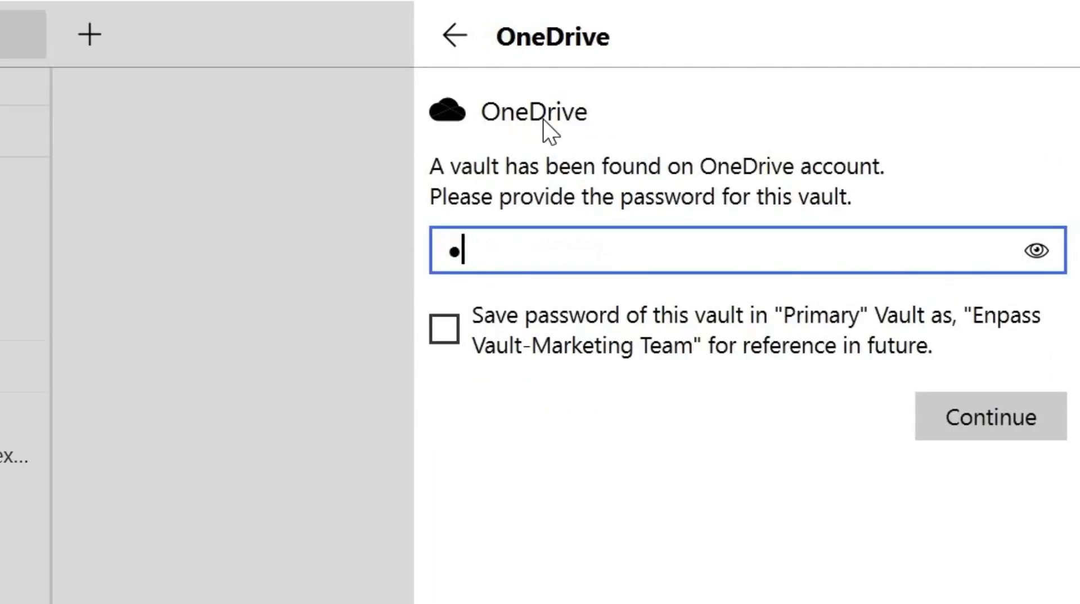
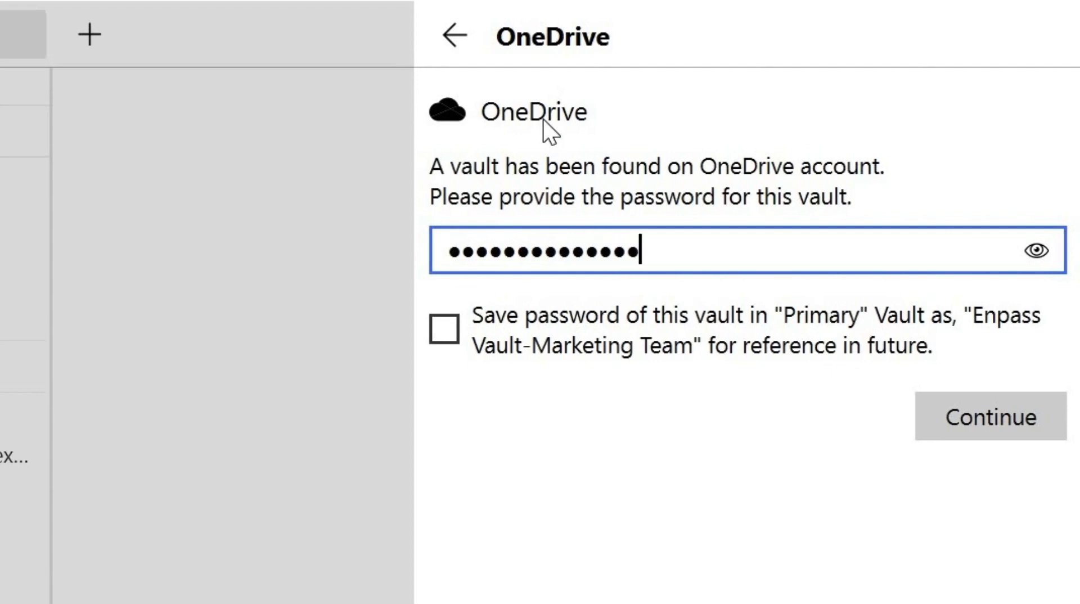
pyautogui.press('Return')
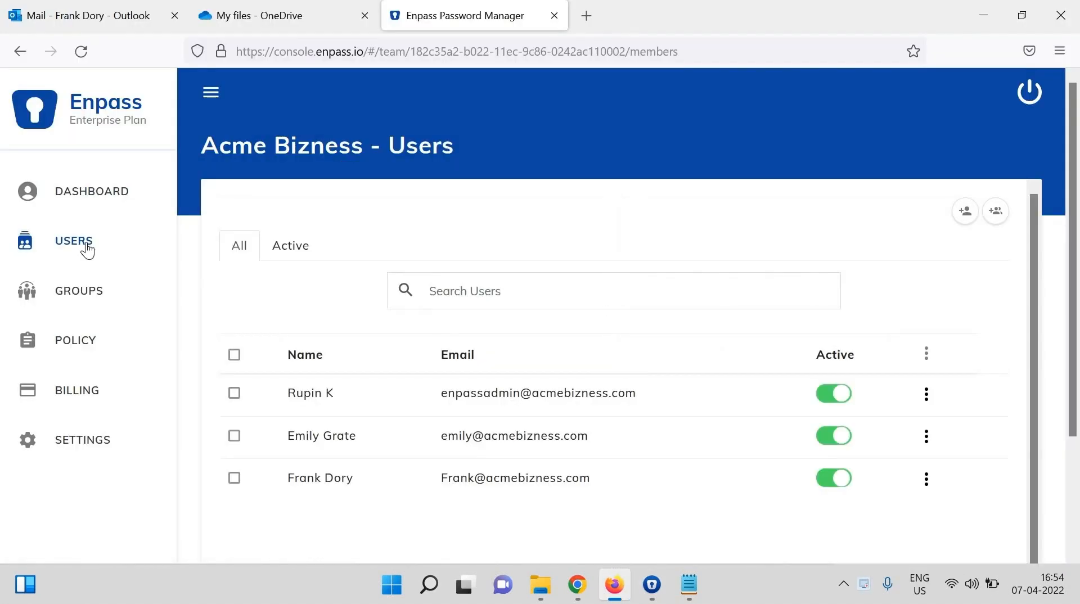
# Switch off the employee's Active toggle on the Users page and confirm the deactivation
pyautogui.click(835, 437)
pyautogui.click(639, 303)
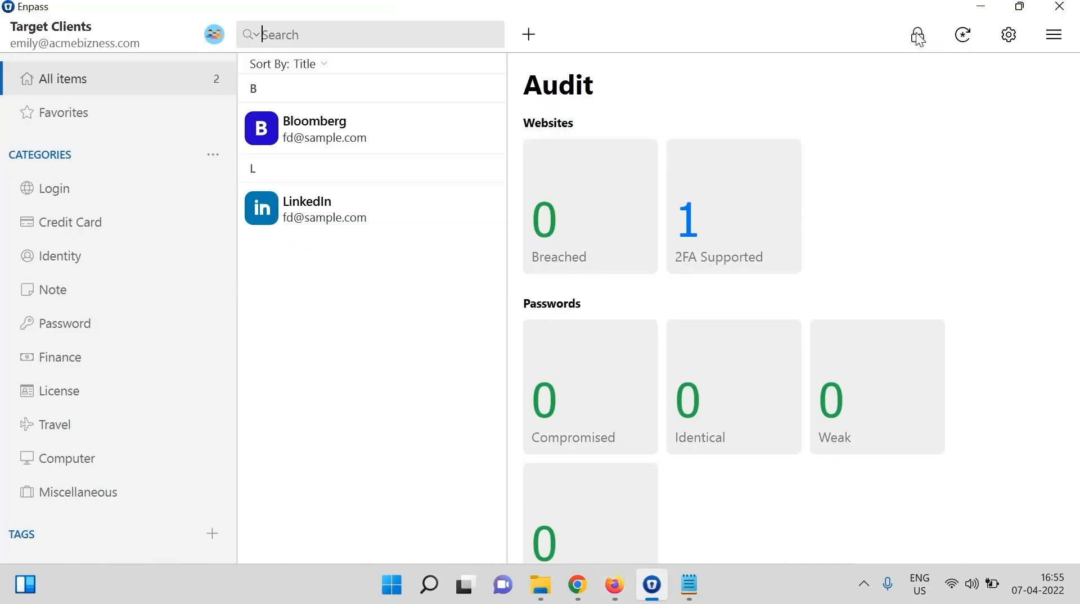
# Lock Enpass, unlock it with the master password, and choose Start over on Access Denied
pyautogui.click(918, 36)
pyautogui.write('•••')
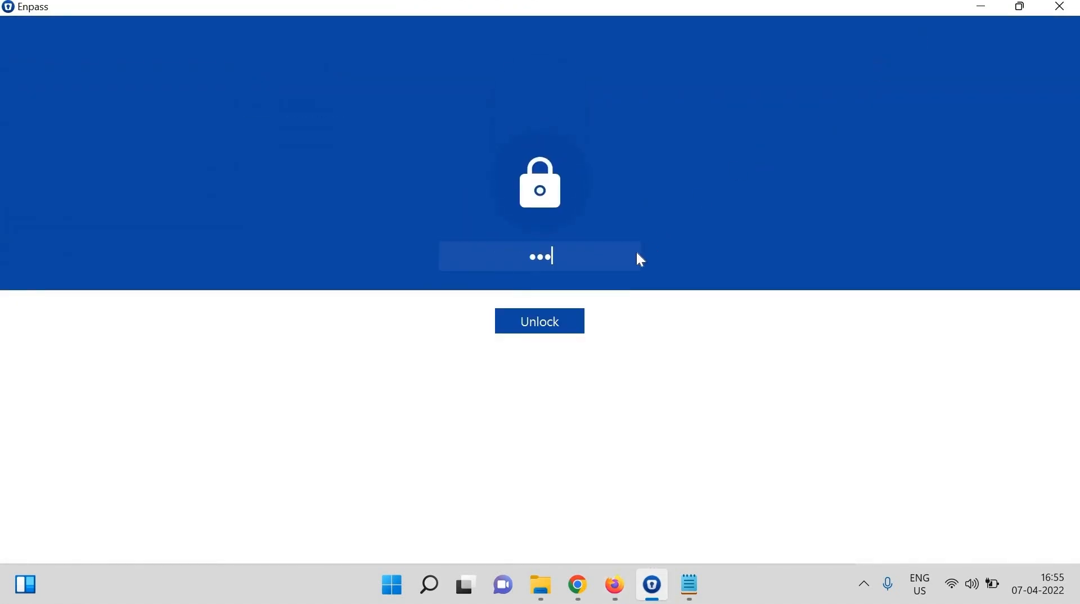
pyautogui.write('••••••••••••••')
pyautogui.press('Return')
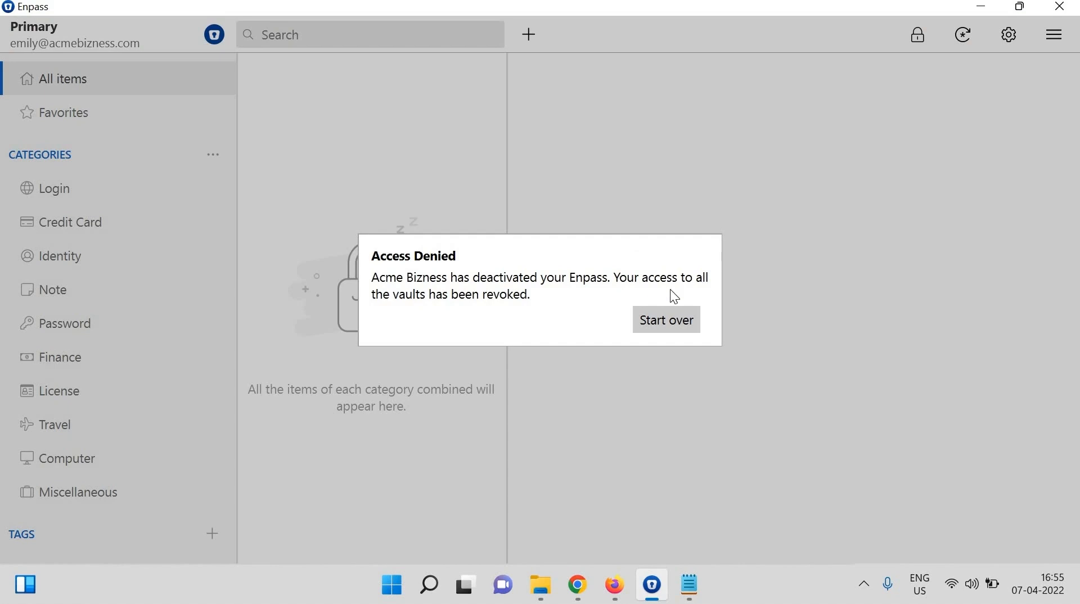
pyautogui.click(688, 322)
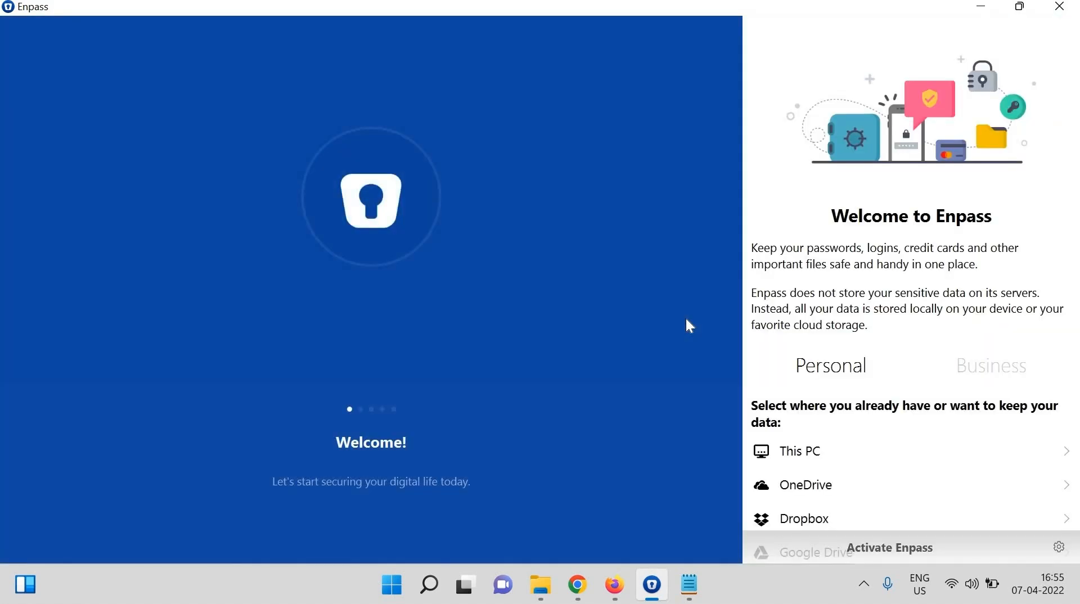